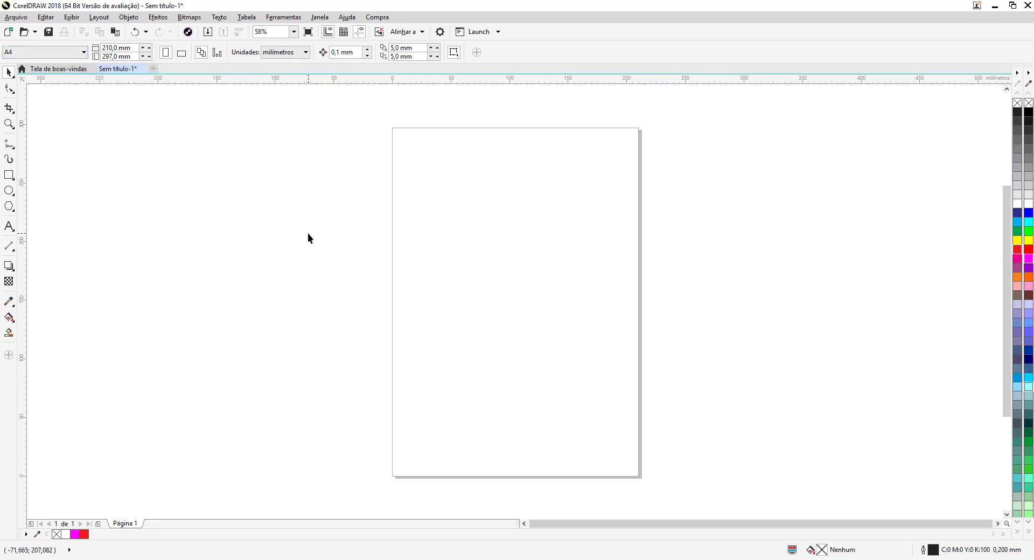
Switch the A4 page to landscape and paste the copied orange dress artwork onto it.
left_click(181, 53)
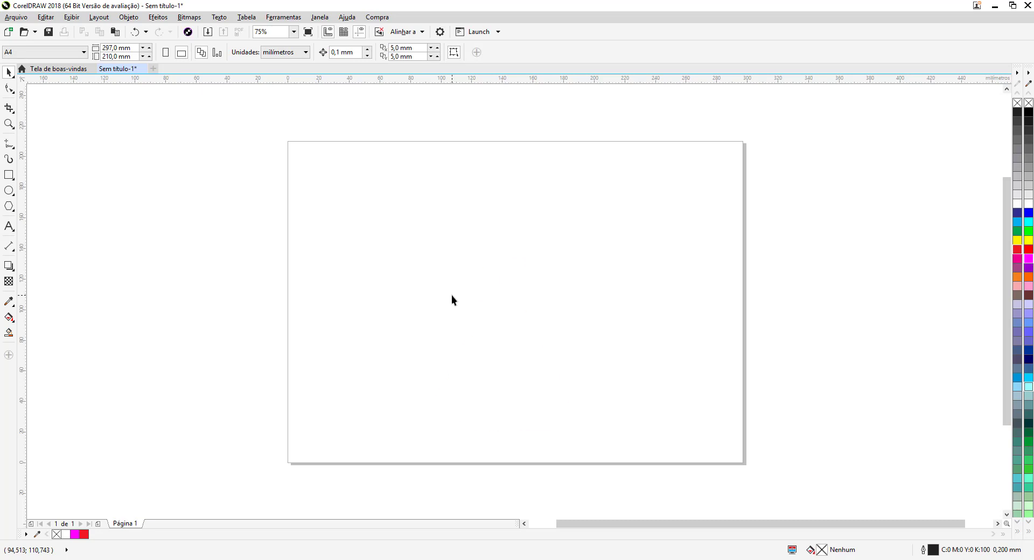
key("ctrl+v")
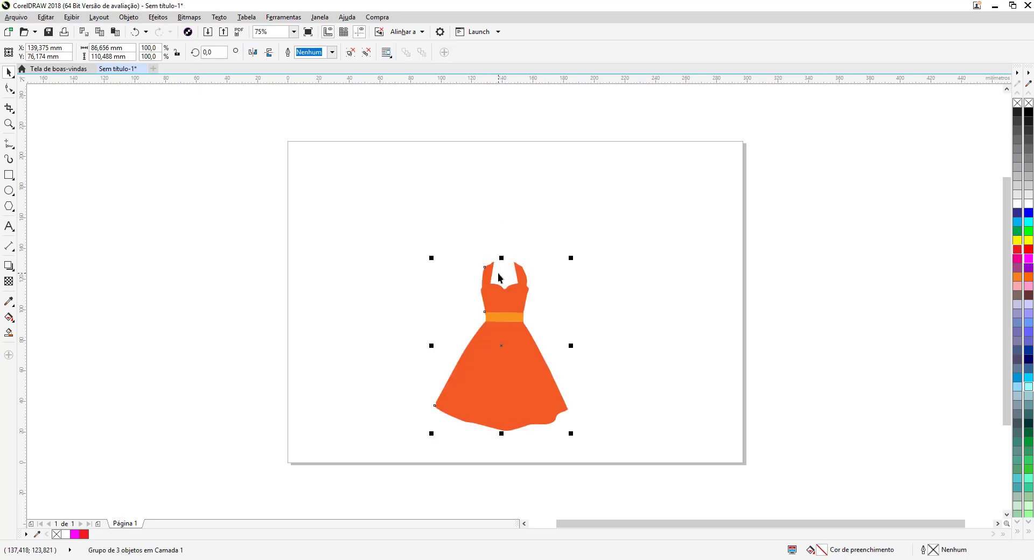
left_click(564, 383)
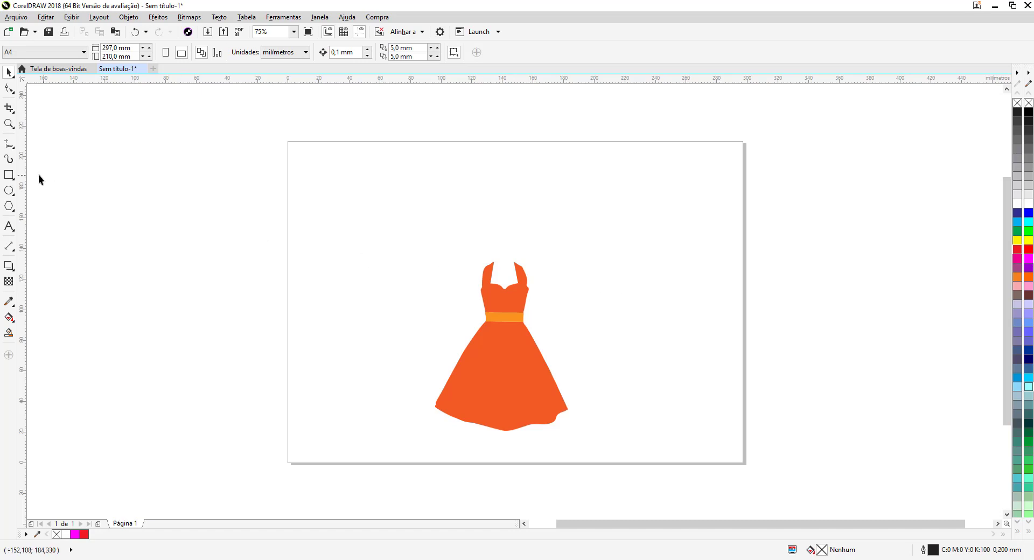
Draw a rectangle about 91 by 57 mm in the page's upper left and a pentagon about 70 by 67 mm in its upper right.
left_click(9, 174)
left_click_drag(301, 151, 440, 238)
left_click_drag(584, 150, 698, 258)
Draw a five-pointed star about 65 by 62 mm below the rectangle.
left_click(9, 207)
left_click(42, 218)
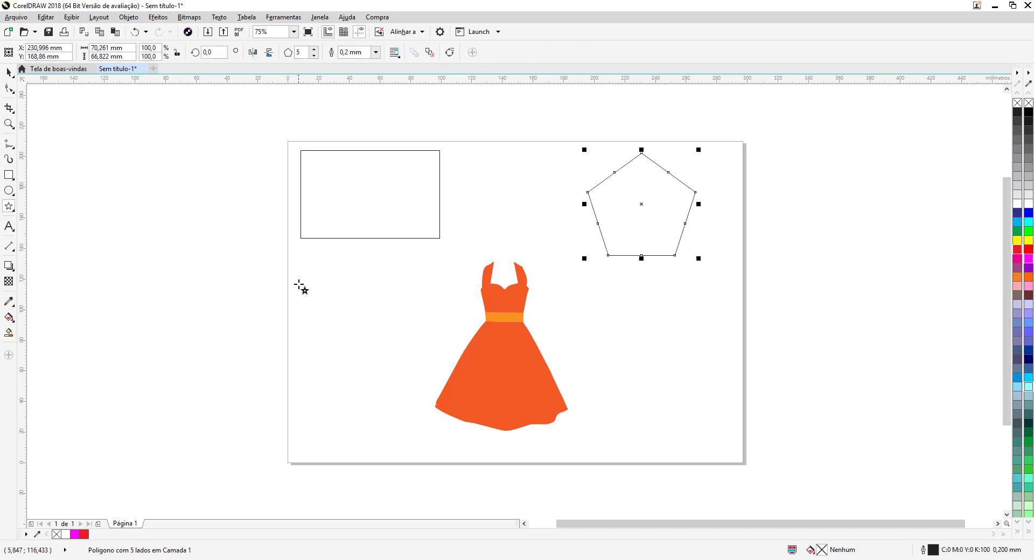
left_click_drag(301, 275, 408, 376)
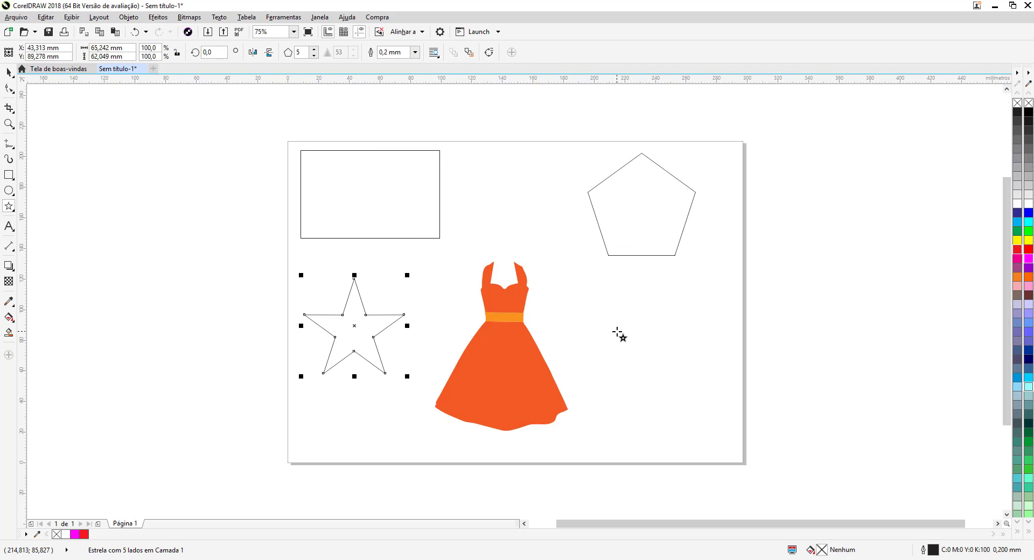
Add the artistic texts "POR DO SOL" and "PRAIA" one above the other, below the pentagon.
left_click(9, 226)
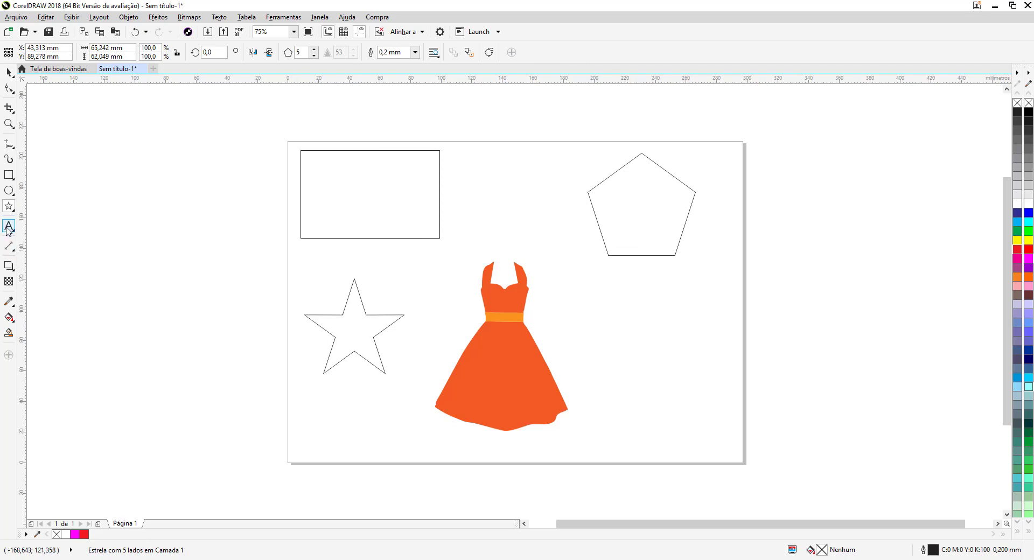
left_click(606, 307)
type("POR DO SOL")
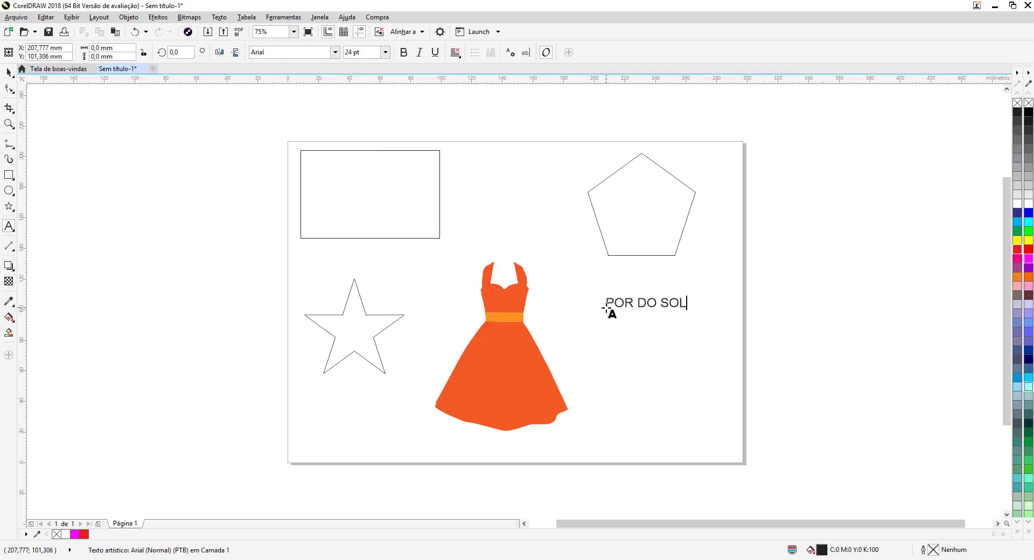
left_click(614, 342)
type("PRAIA")
key("ctrl+space")
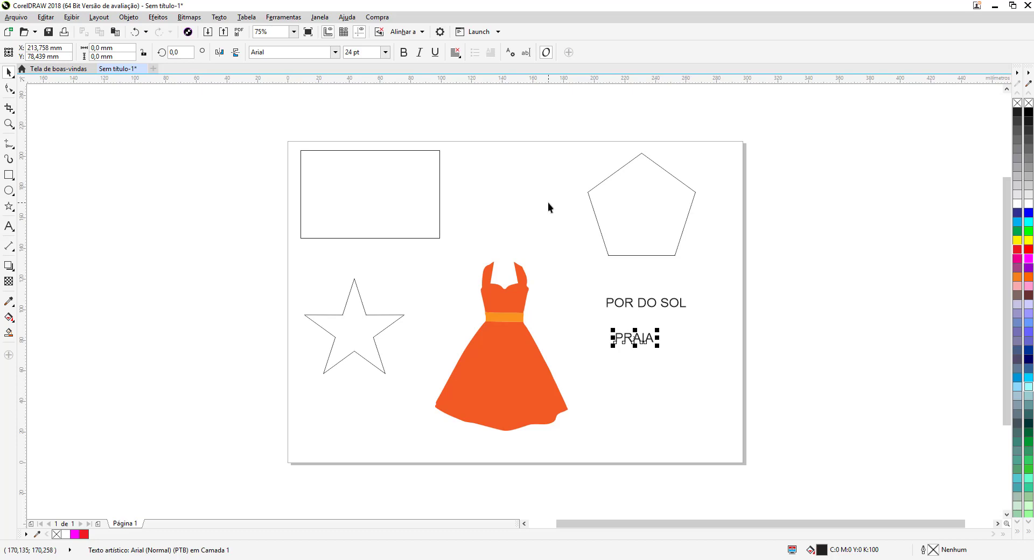
Import Anse-Lazio_Header, the fff394315a0fe47d688ec3a4770cdb0d floral pattern, the painel-em-lona sunset and turismo-bora-bora-por-do-sol-1 from the Imagens folder.
right_click(526, 175)
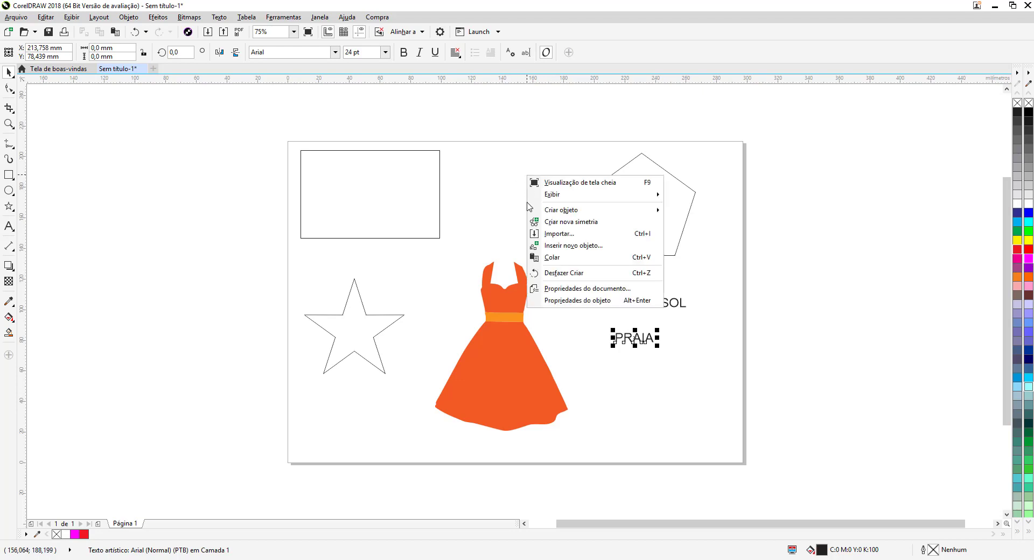
left_click(562, 235)
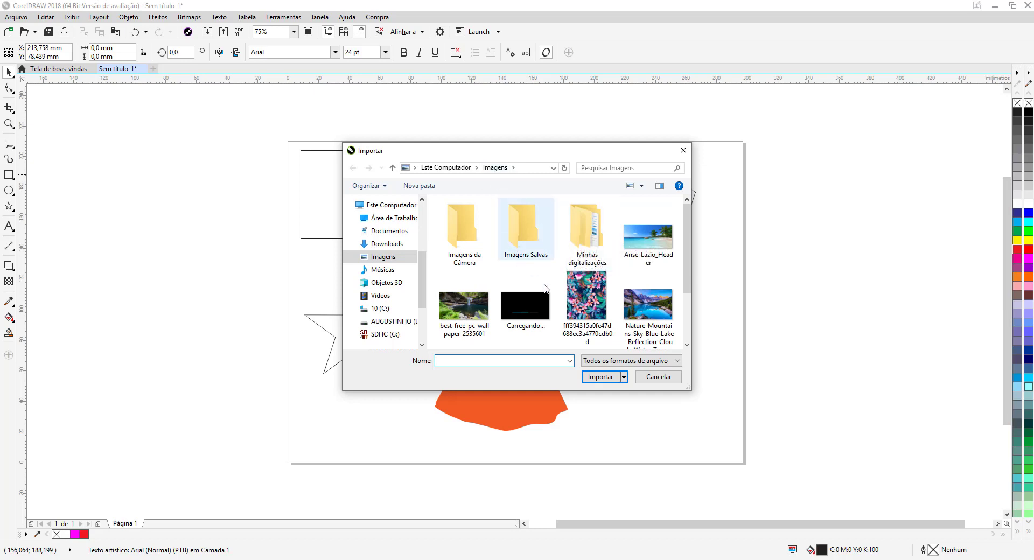
left_click(596, 304)
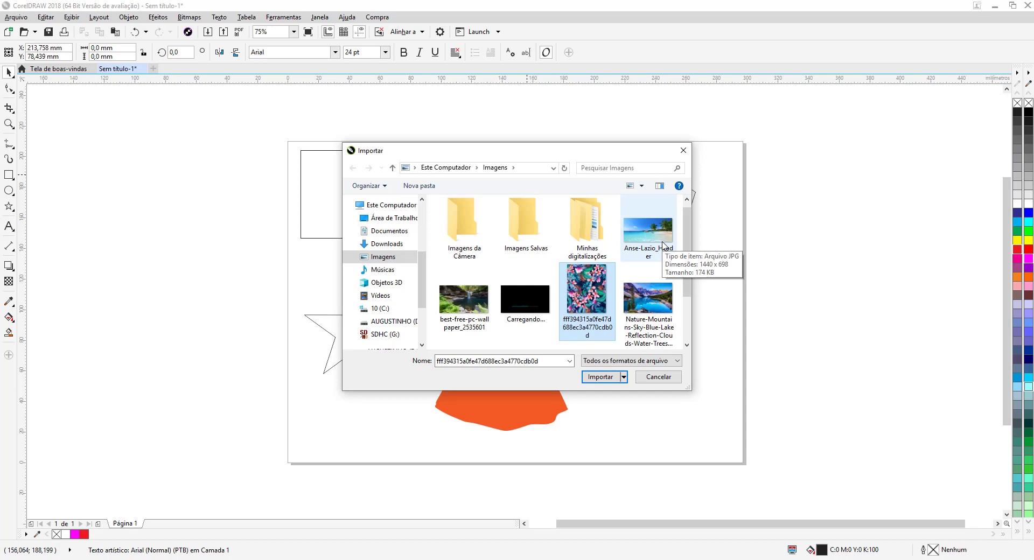
left_click(663, 245, "ctrl")
scroll(684, 231, "down", 2)
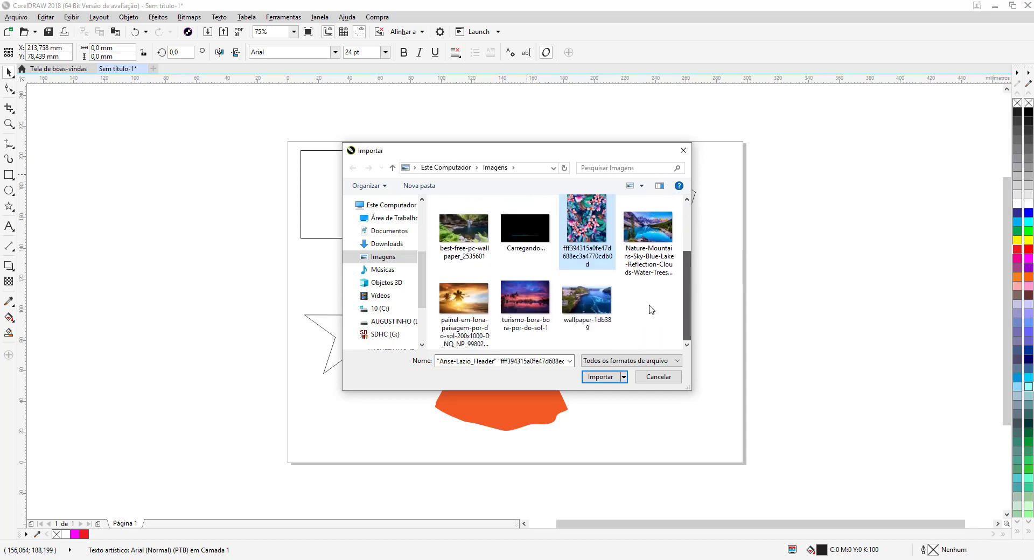
left_click(451, 306, "ctrl")
left_click(530, 301, "ctrl")
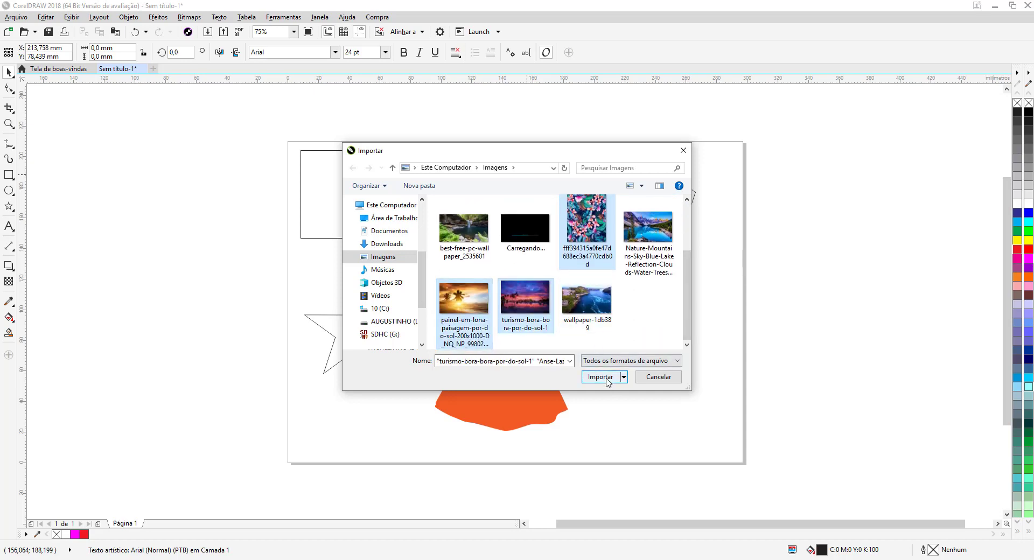
left_click(606, 380)
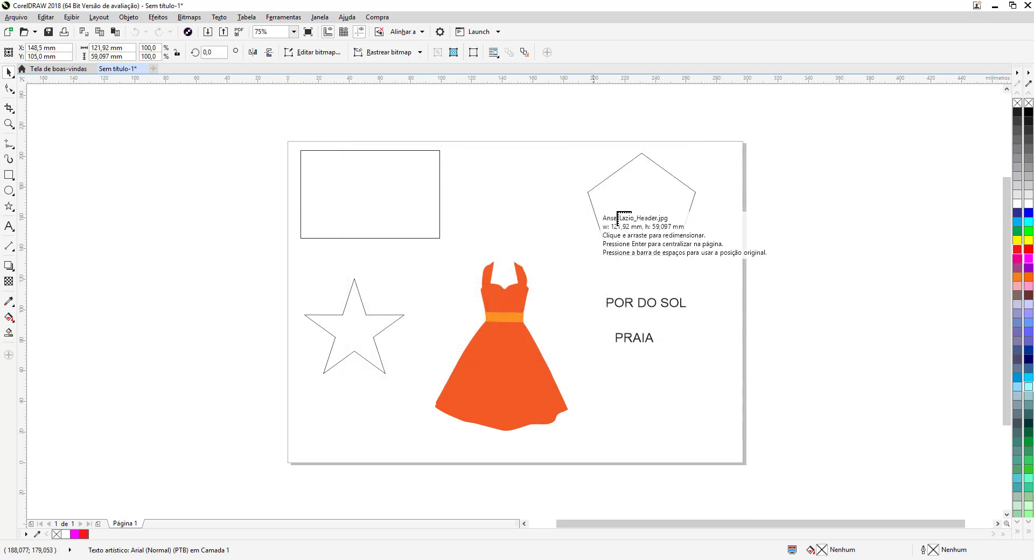
Place the four imported images at their original size on the empty area beside the page.
left_click(853, 109)
left_click(856, 232)
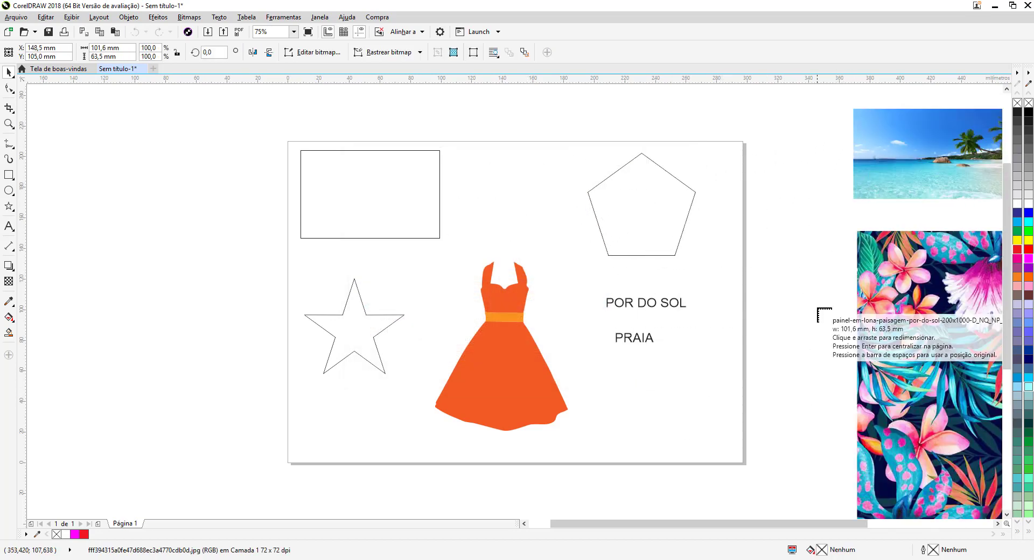
left_click(772, 286)
left_click(758, 152)
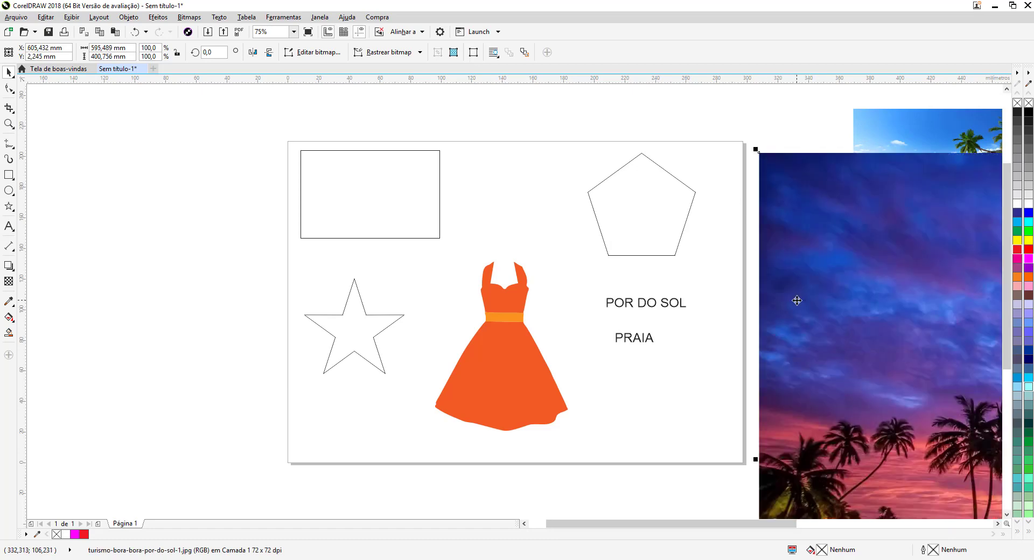
Start PowerClip Inside for the large purple sunset photo.
scroll(796, 300, "down", 2)
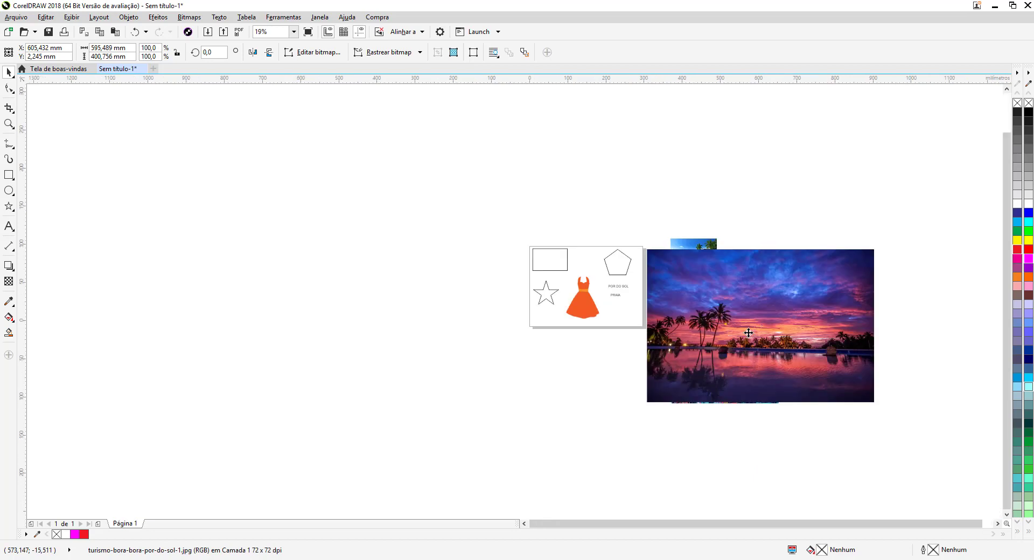
scroll(749, 332, "up", 1)
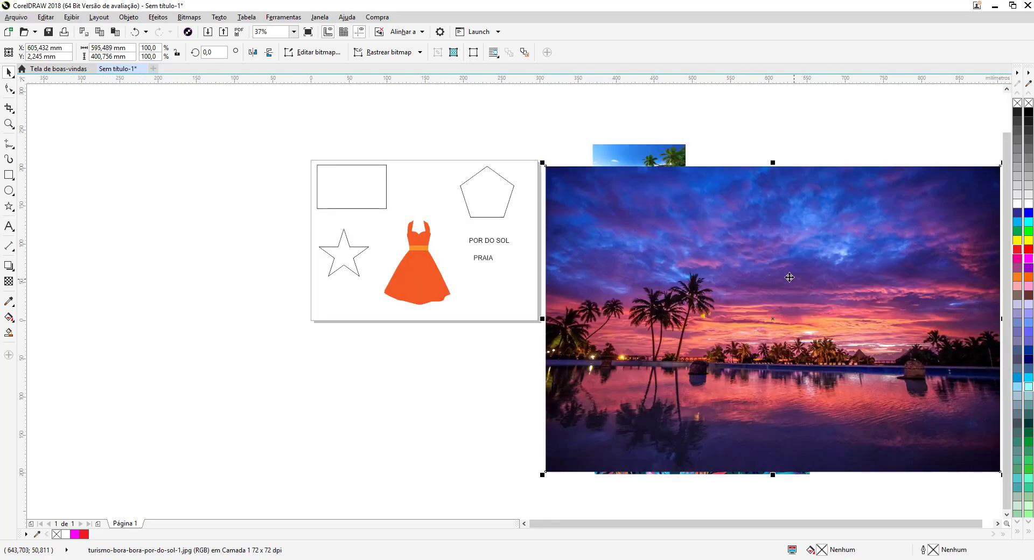
right_click(775, 266)
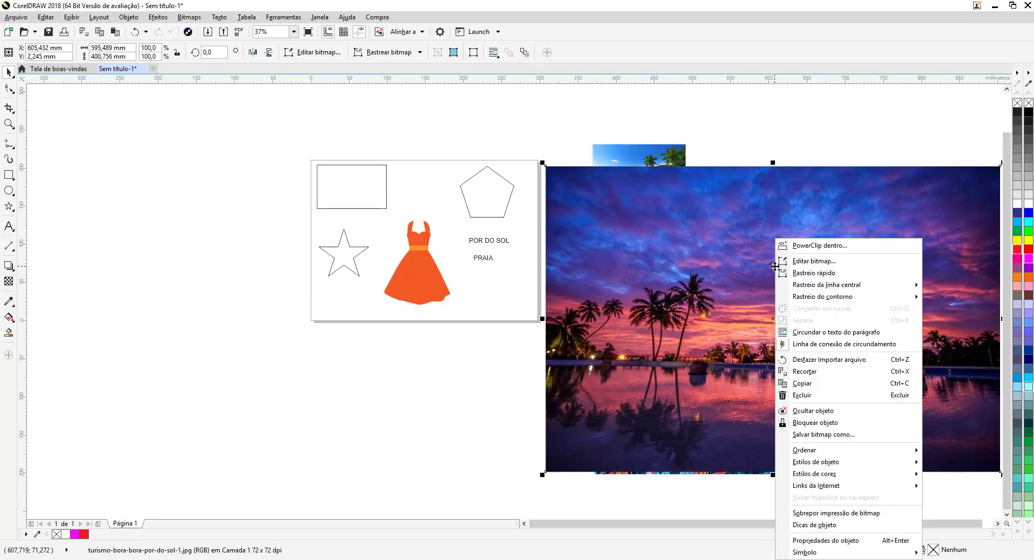
left_click(811, 245)
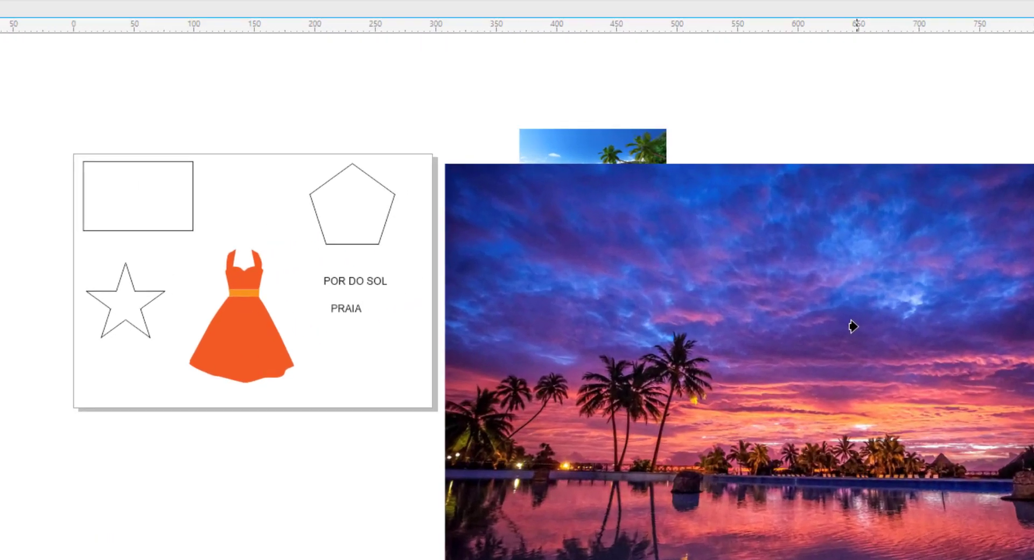
left_click(803, 269)
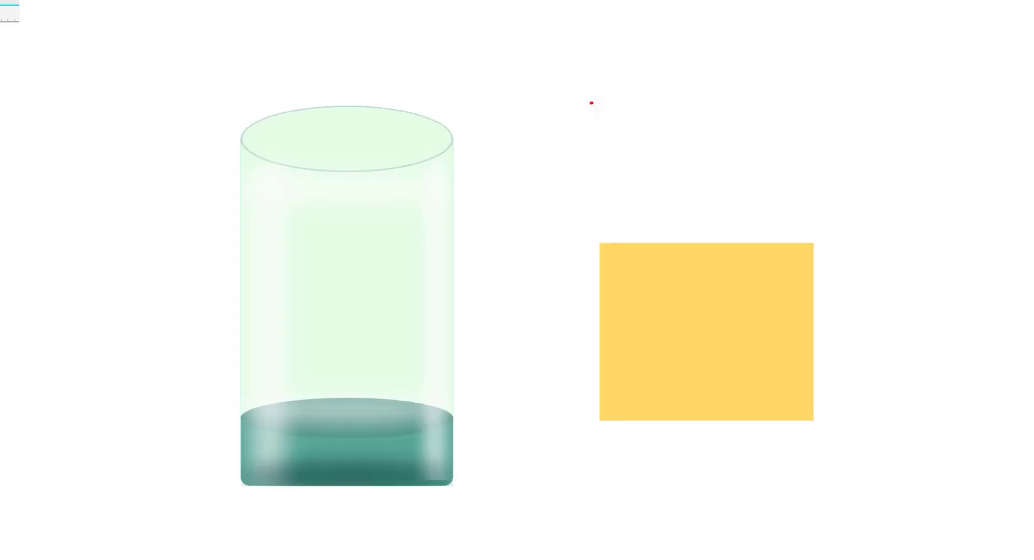
mouse_move(591, 103)
left_mouse_down()
mouse_move(487, 132)
mouse_move(530, 152)
left_mouse_up()
mouse_move(495, 477)
left_mouse_down()
mouse_move(578, 446)
mouse_move(568, 430)
mouse_move(599, 440)
left_mouse_up()
mouse_move(557, 428)
left_mouse_down()
mouse_move(603, 454)
mouse_move(581, 482)
left_mouse_up()
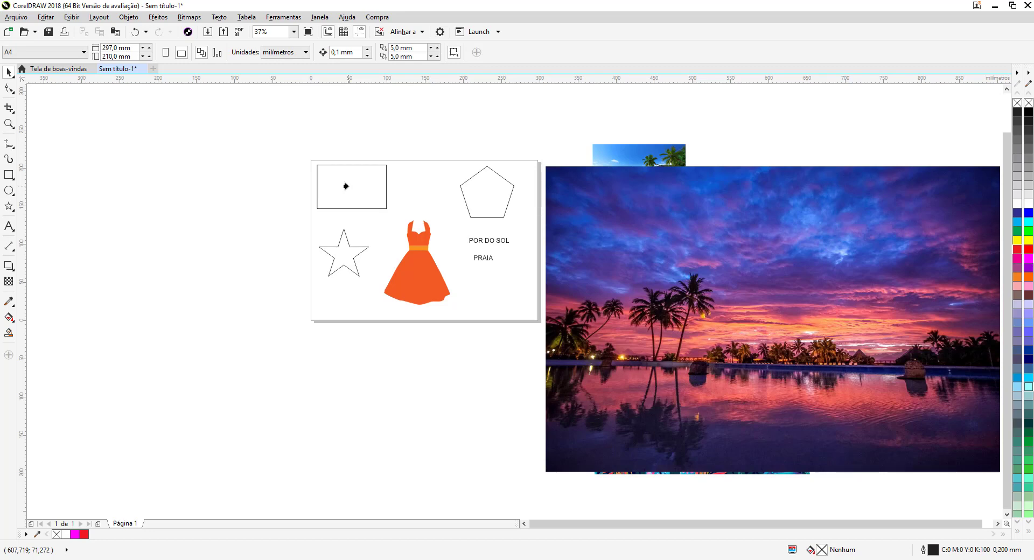
Choose the rectangle as the PowerClip container for the purple sunset photo.
left_click(345, 186)
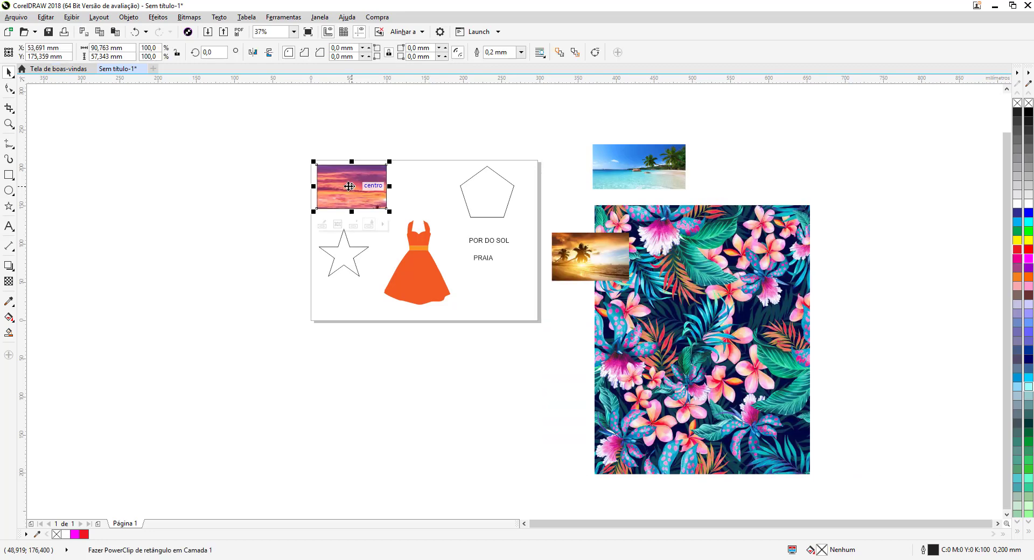
scroll(349, 186, "up", 4)
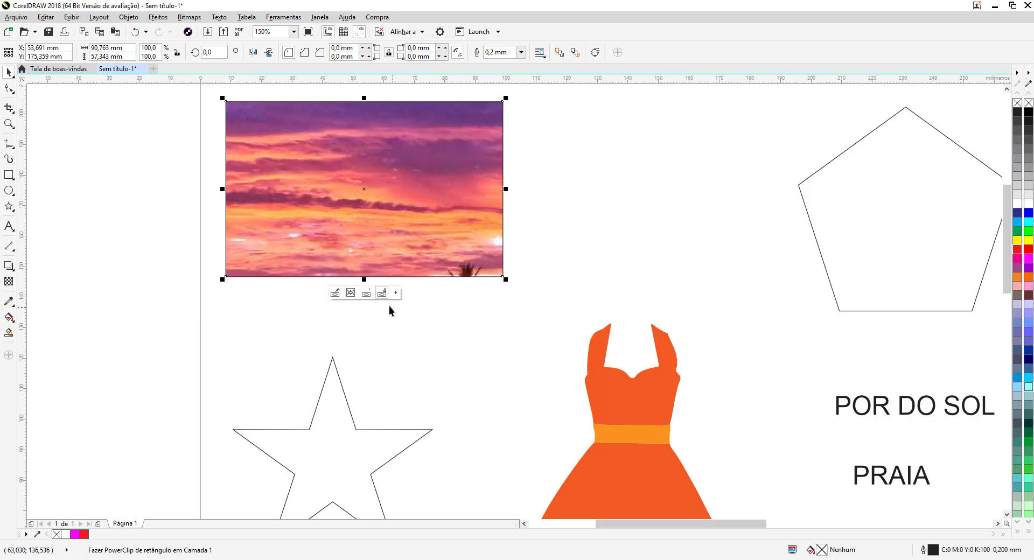
Edit the rectangle's PowerClip contents, shrinking the sunset photo so the palms and horizon fit the frame, and finish editing.
left_click(334, 293)
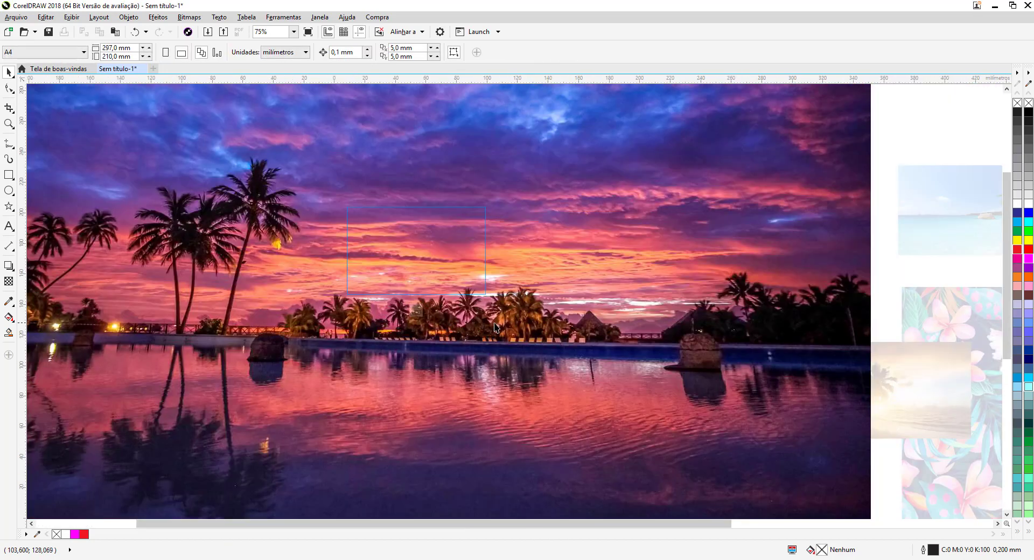
scroll(502, 327, "down", 2)
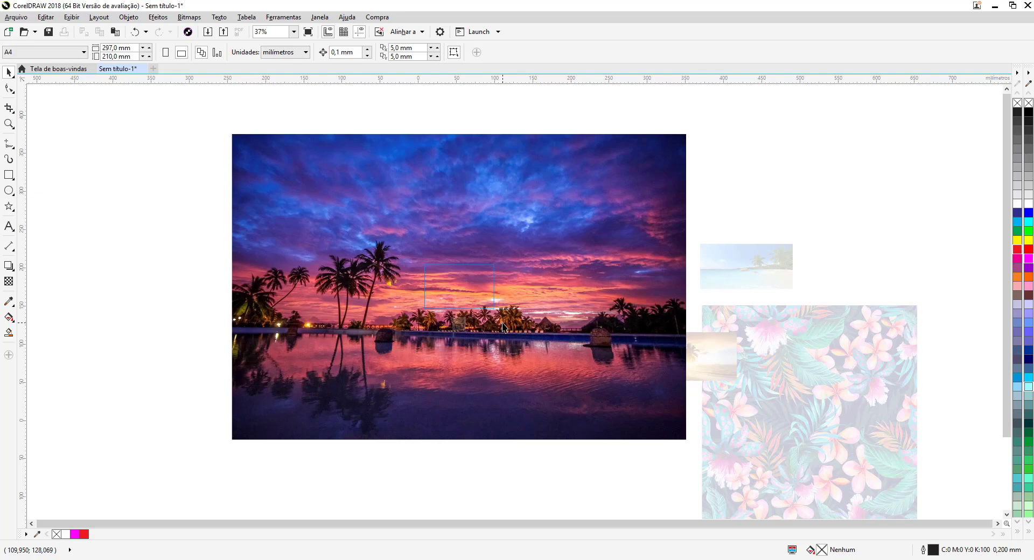
left_click(503, 326)
left_click_drag(692, 130, 527, 247)
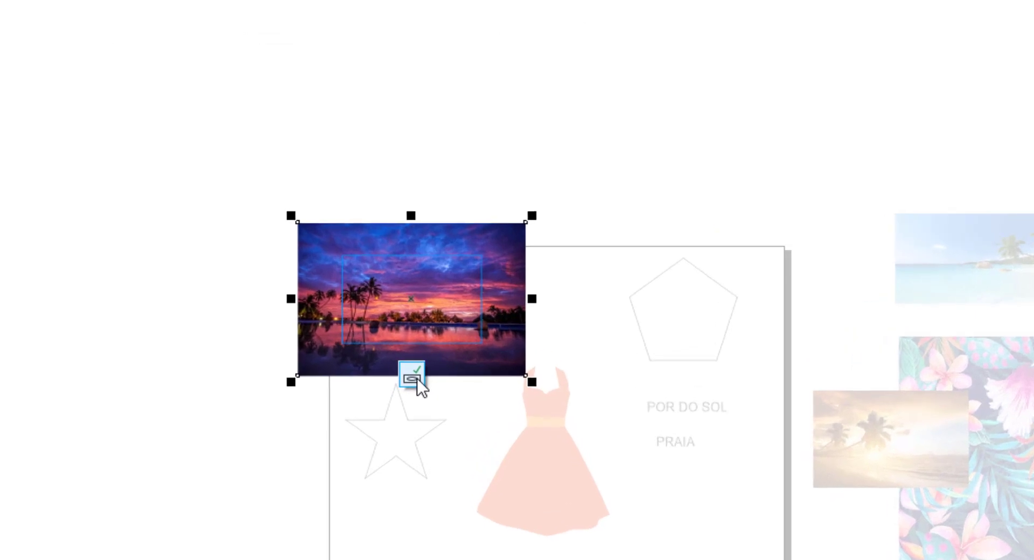
left_click(417, 378)
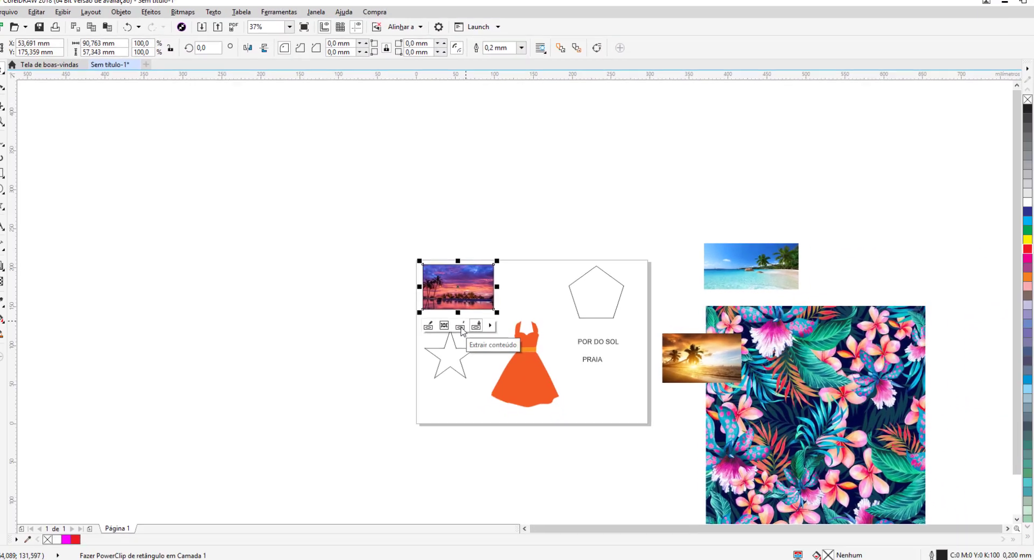
scroll(420, 316, "up", 3)
scroll(464, 295, "up", 3)
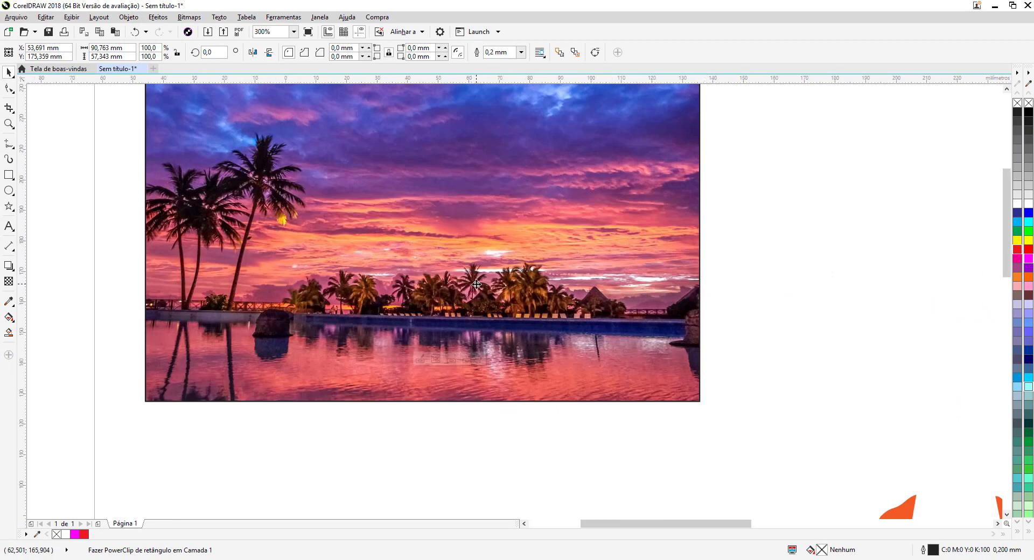
scroll(476, 284, "down", 3)
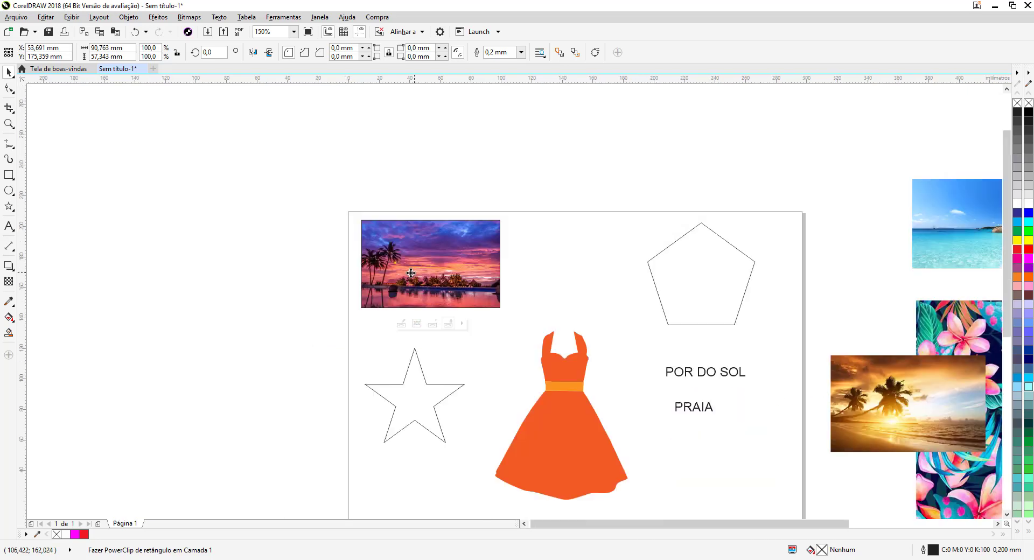
PowerClip the Anse-Lazio_Header beach photo inside the star by dropping it onto the shape.
scroll(796, 361, "down", 3)
left_click(681, 253)
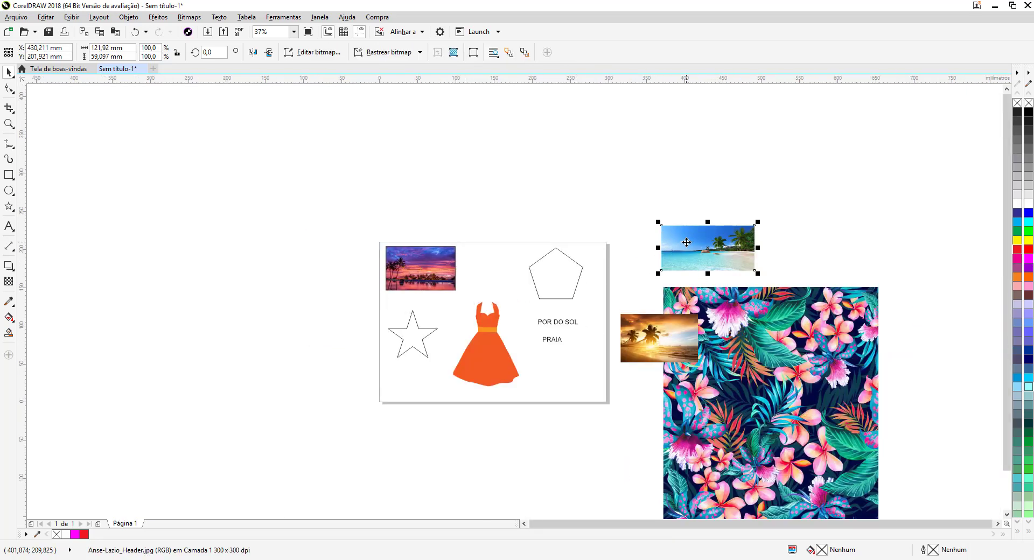
left_click_drag(686, 242, 410, 337)
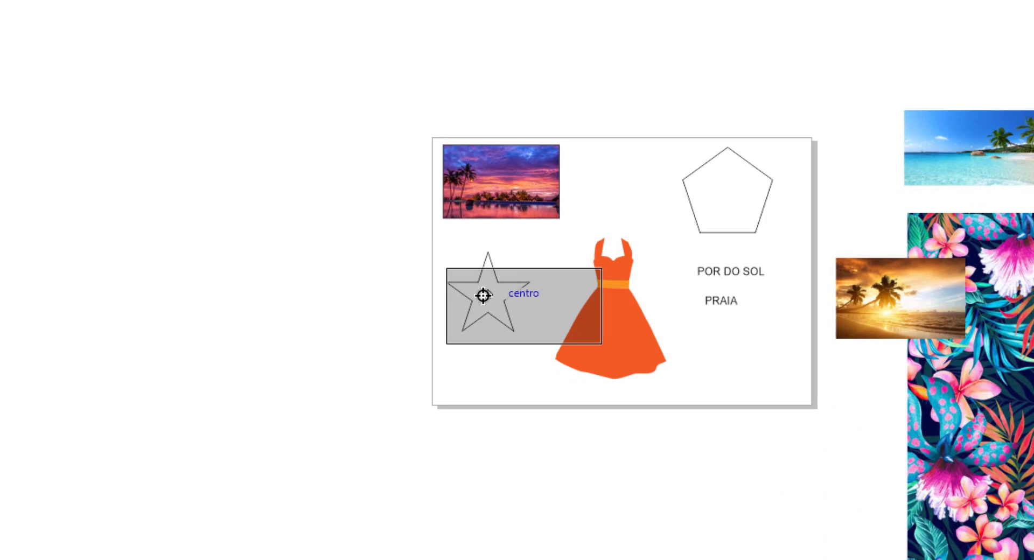
left_click_drag(482, 295, 484, 296)
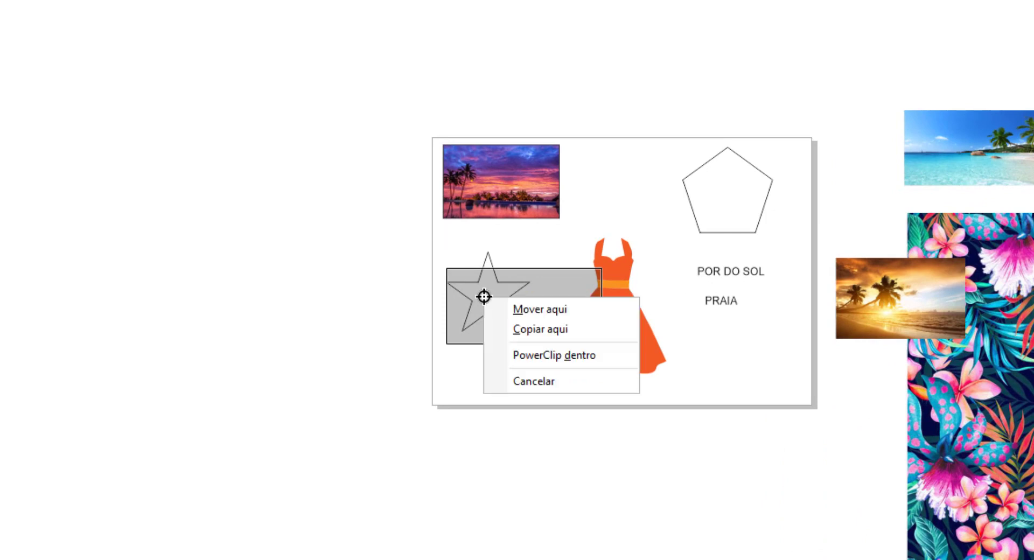
left_click(554, 356)
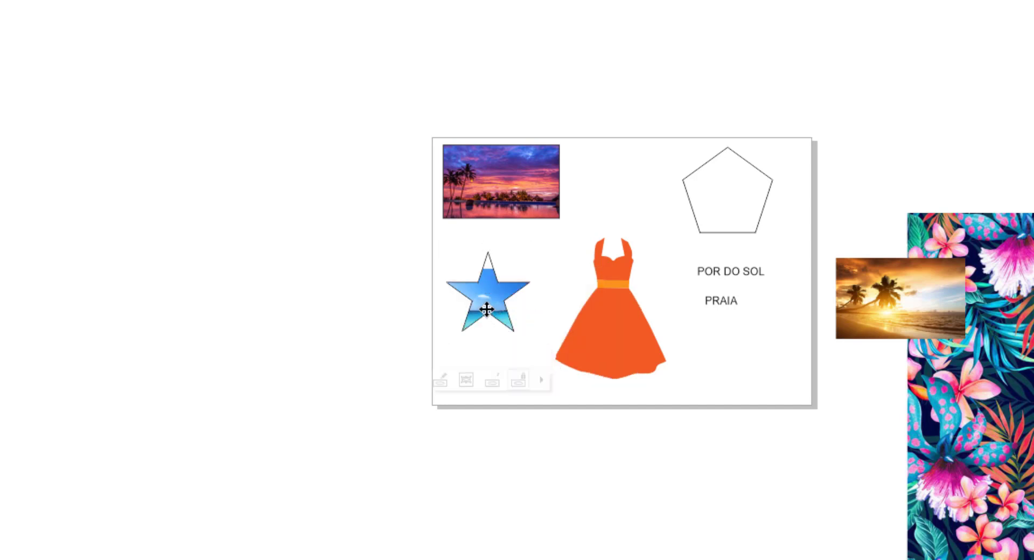
scroll(486, 310, "up", 3)
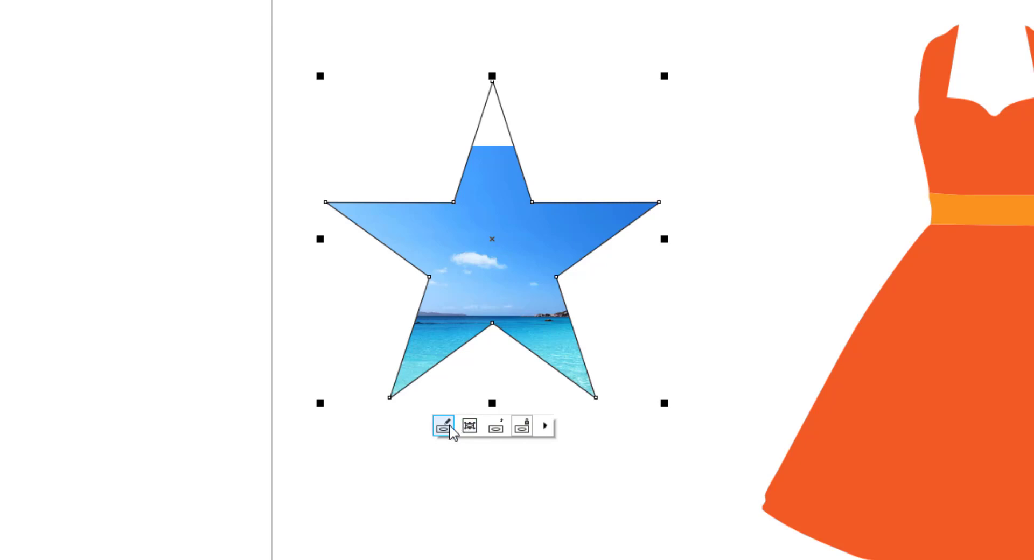
Edit the star's PowerClip contents, shifting and slightly enlarging the beach photo so the palms and shore fill the star, and finish editing.
left_click(443, 425)
left_click(596, 307)
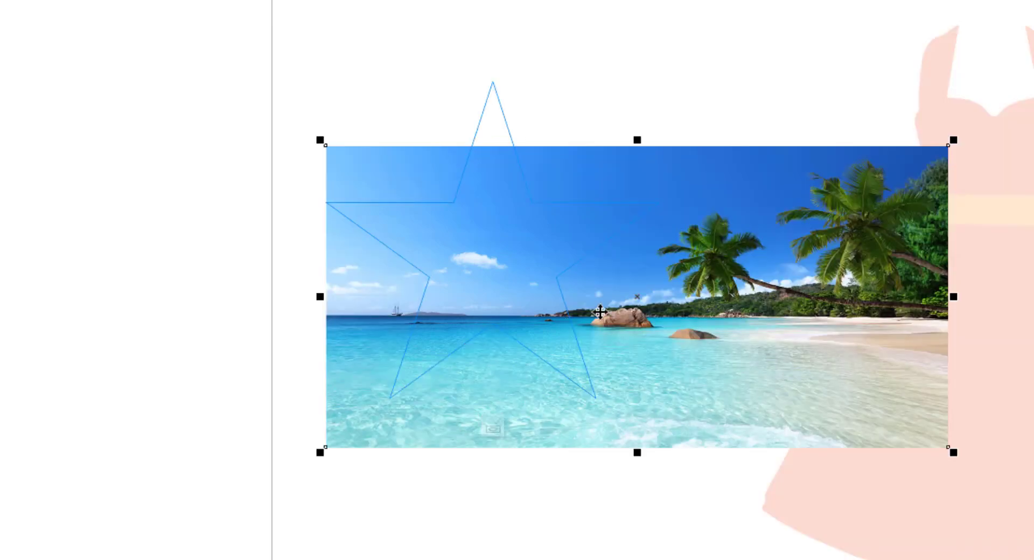
left_click_drag(809, 331, 731, 258)
left_click_drag(782, 139, 561, 160)
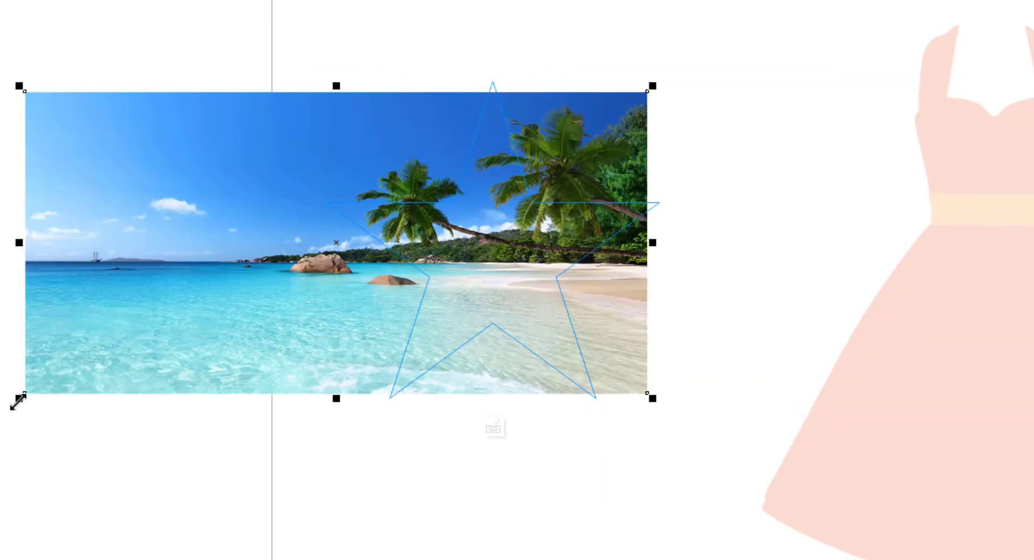
left_click_drag(17, 401, 0, 424)
left_click_drag(587, 143, 609, 133)
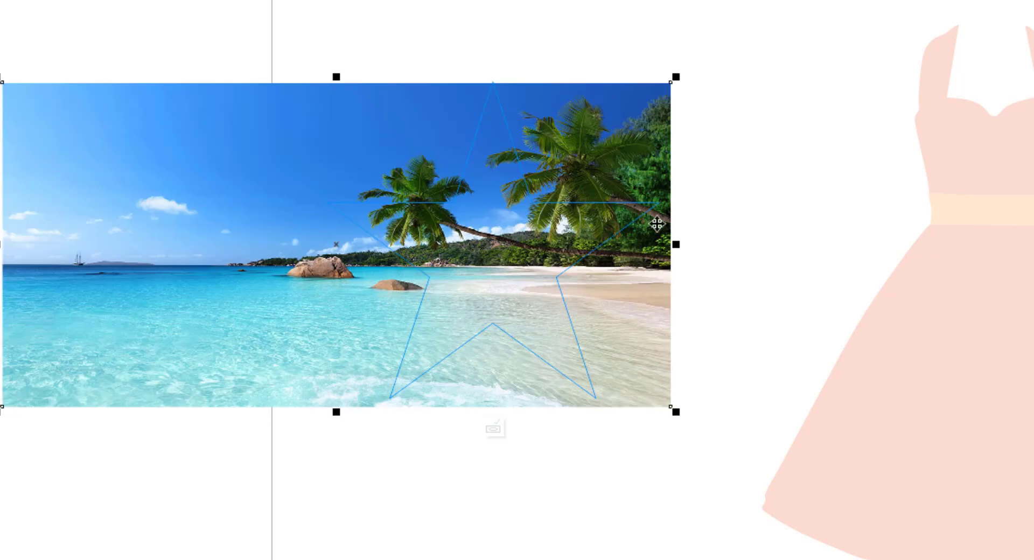
left_click(492, 429)
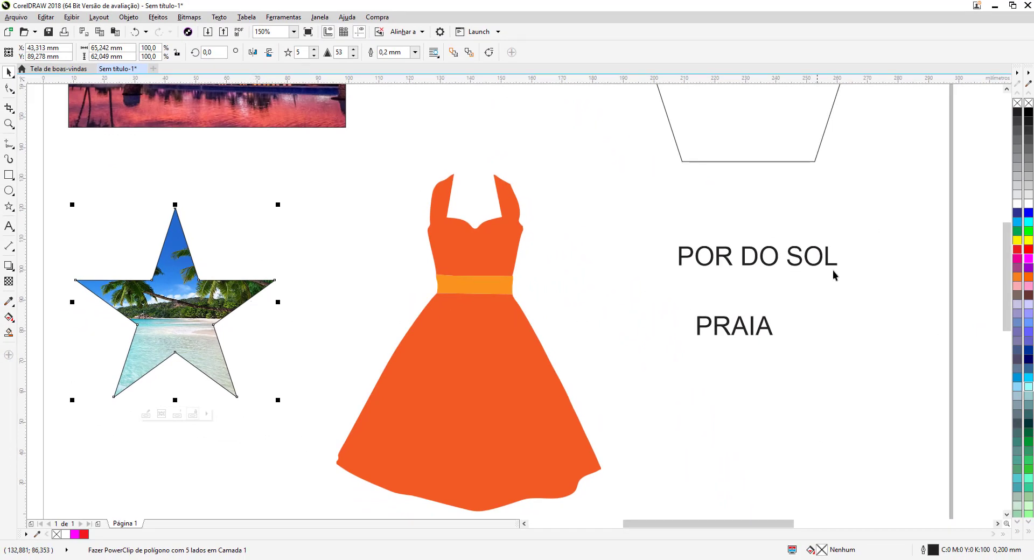
Set the font of both the POR DO SOL and PRAIA texts to Goudy Stout.
left_click_drag(875, 220, 629, 429)
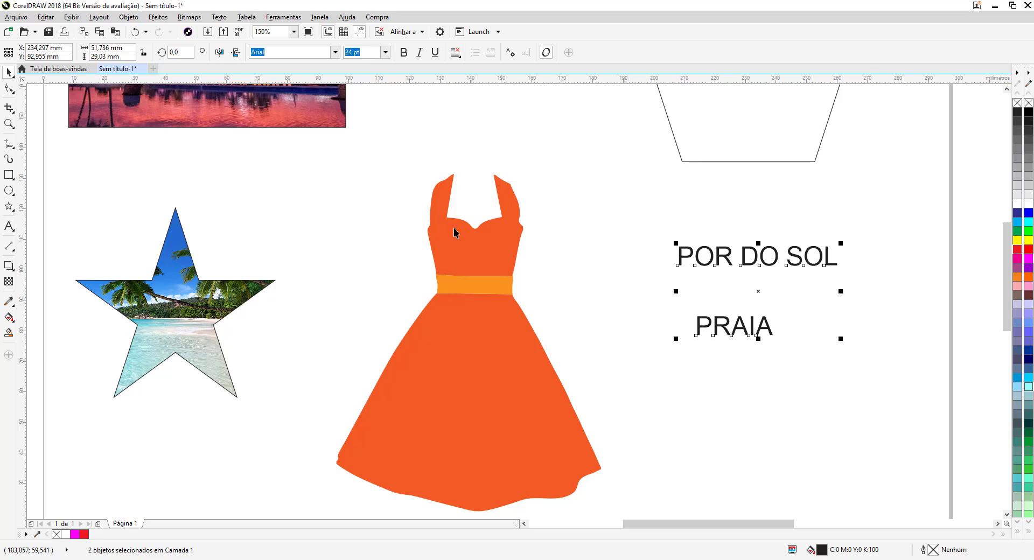
left_click(335, 51)
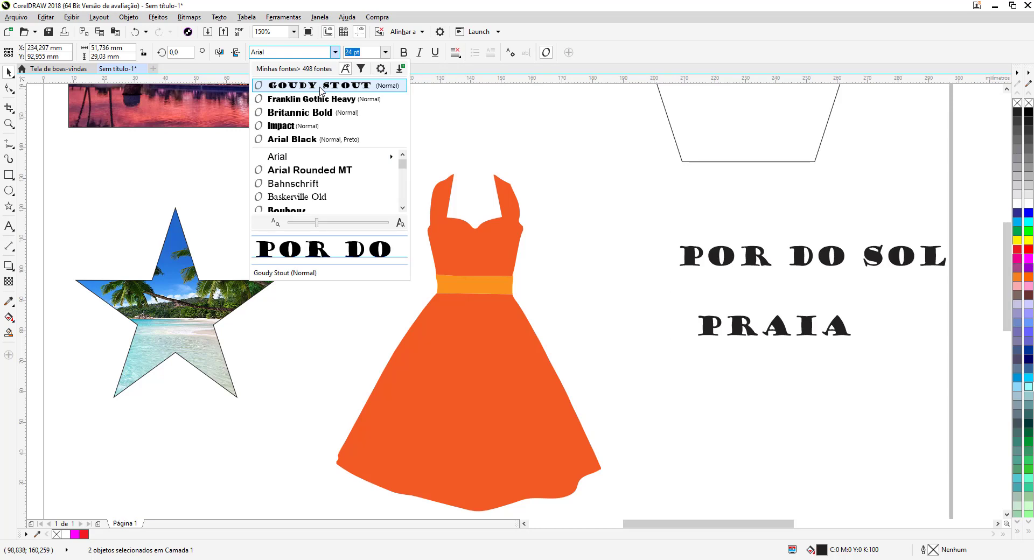
left_click(321, 86)
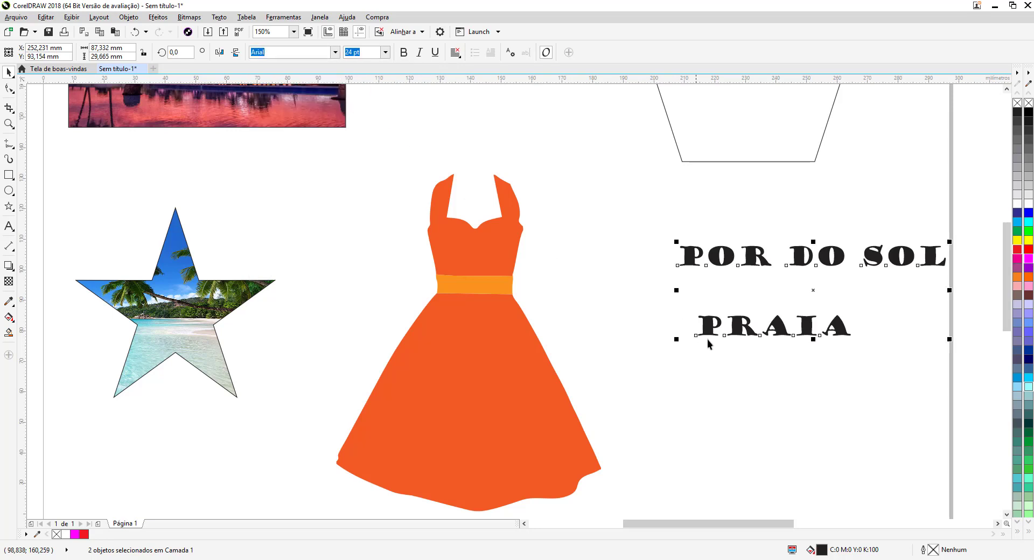
PowerClip the golden palm sunset photo inside the POR DO SOL text by dropping it onto the letters.
left_click(877, 295)
scroll(877, 296, "right", 5)
left_click(829, 319)
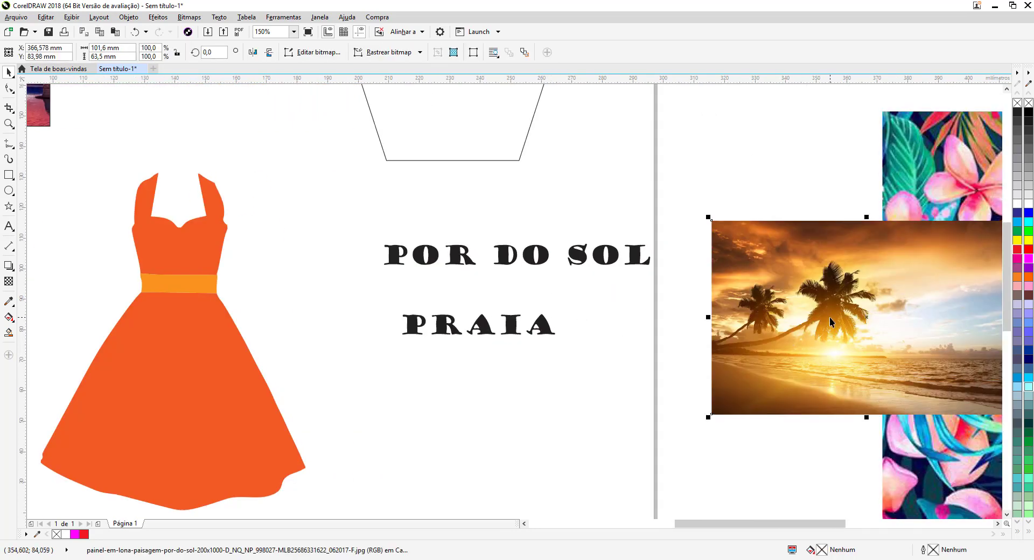
right_click(829, 318)
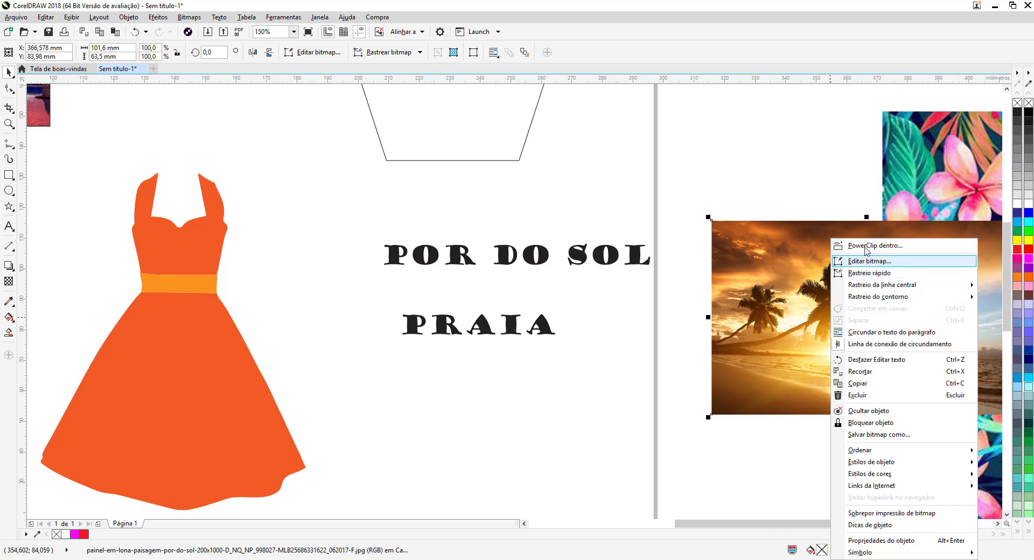
left_click(781, 273)
left_click_drag(833, 294, 546, 256)
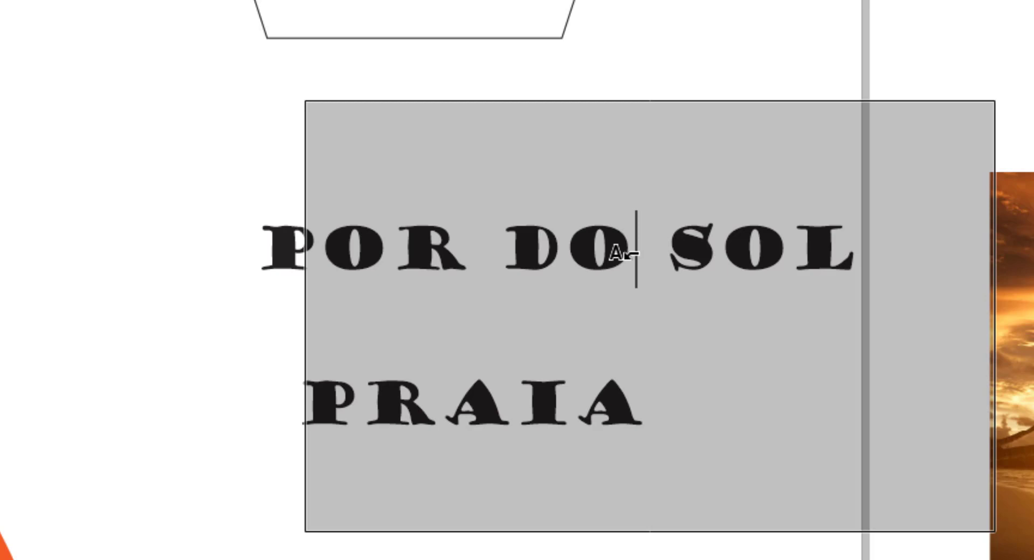
left_click_drag(617, 253, 617, 254)
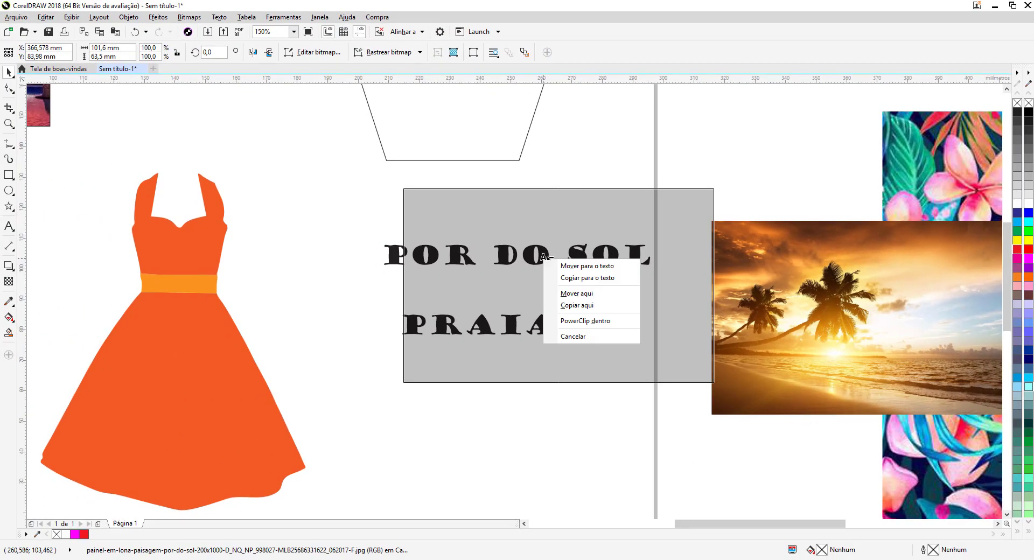
left_click(597, 321)
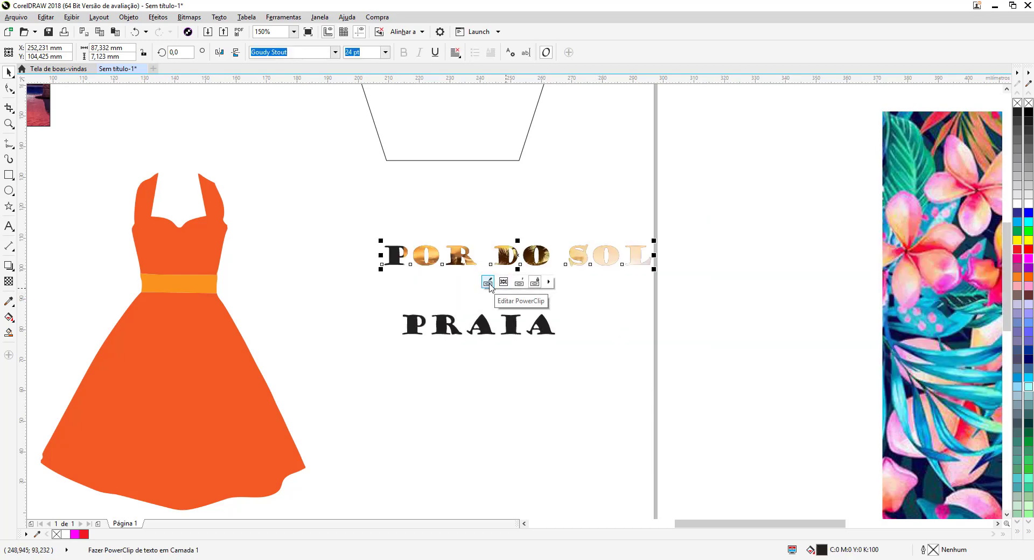
Open the POR DO SOL PowerClip contents for editing and import the Nature-Mountains lake photo beside the text.
left_click(488, 283)
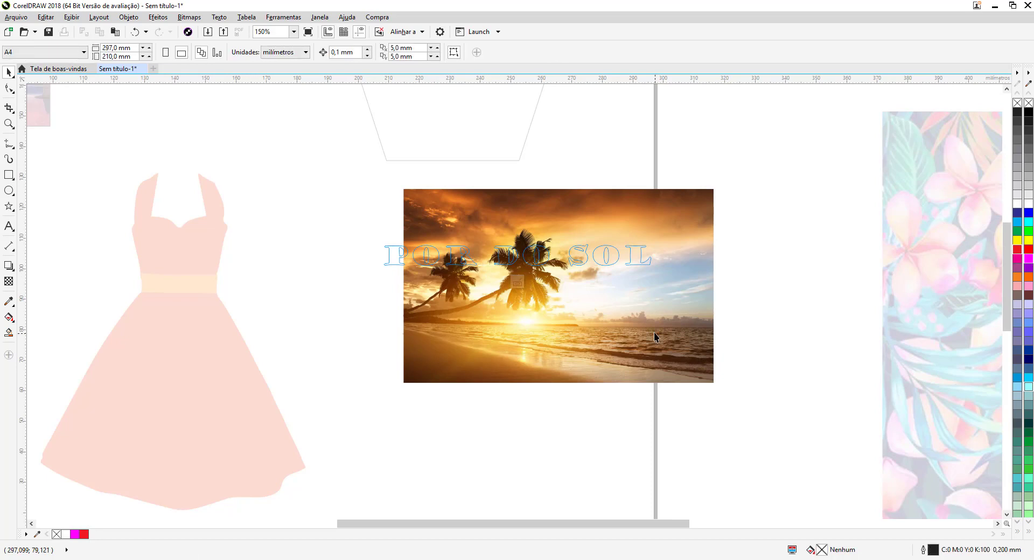
left_click_drag(653, 332, 636, 289)
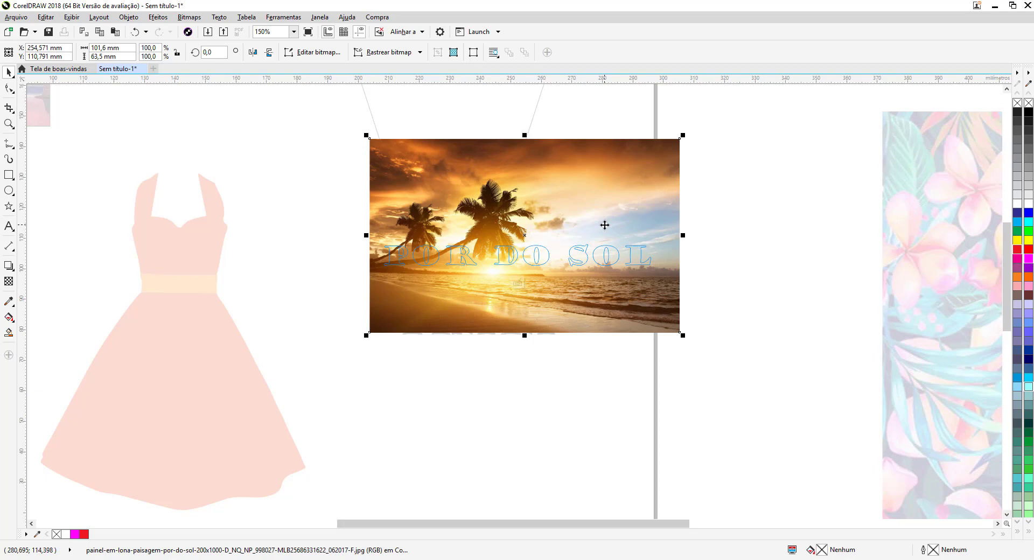
right_click(733, 180)
left_click(770, 238)
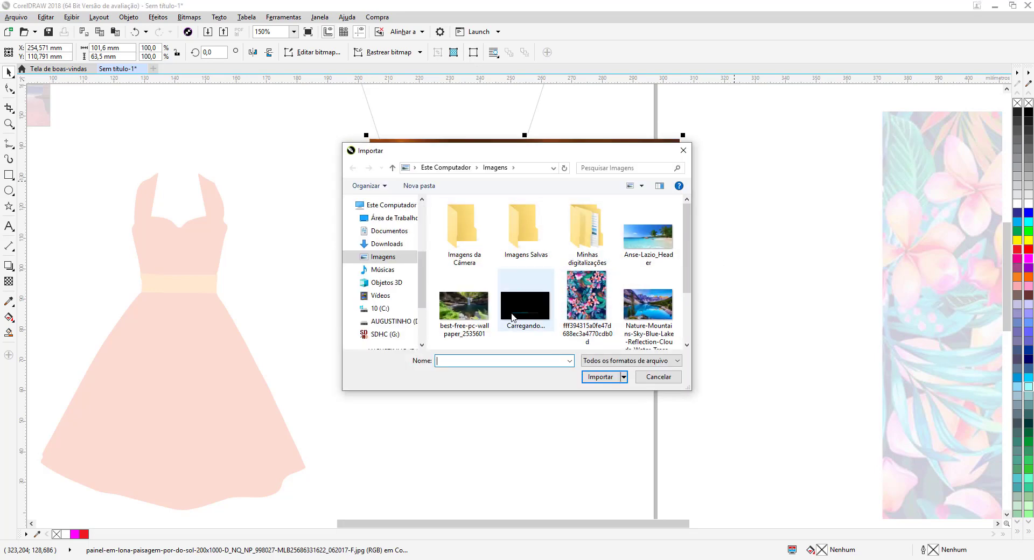
double_click(647, 304)
left_click(721, 222)
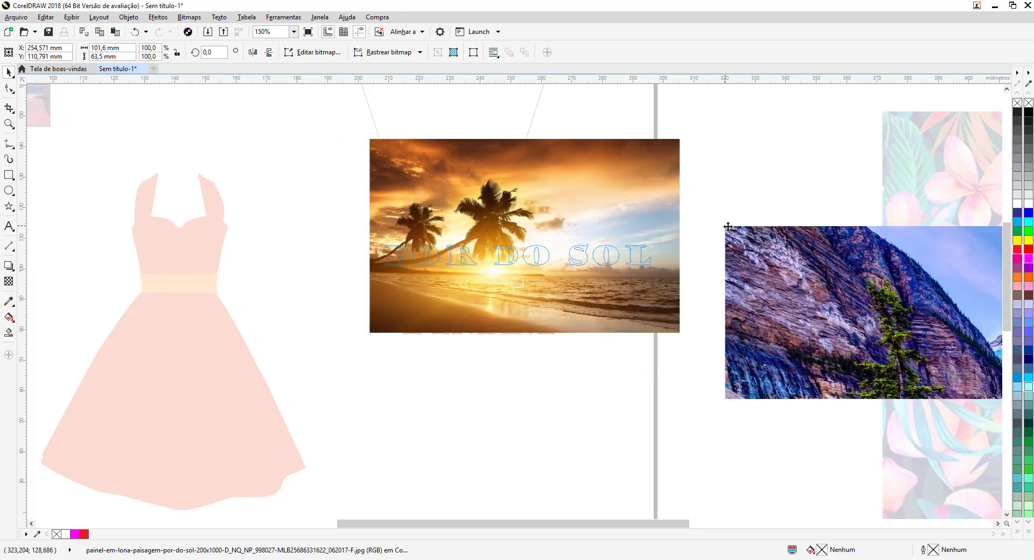
Shrink the golden sunset photo to 35% and place it over the word POR.
left_click(652, 199)
left_click_drag(684, 132, 573, 202)
left_click_drag(371, 332, 386, 271)
left_click_drag(581, 147, 488, 221)
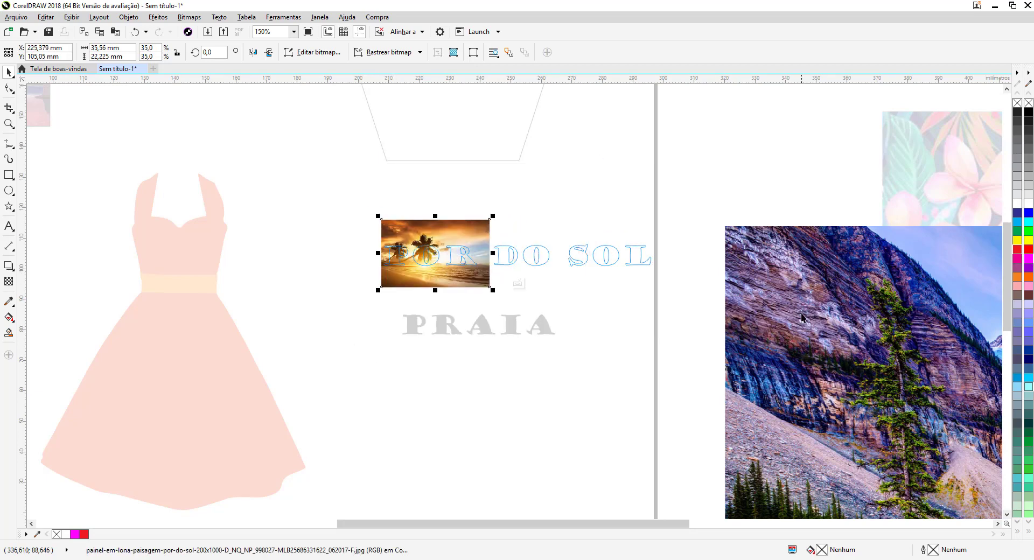
Shrink the mountain lake photo to about 18.3%, place it over the words DO SOL, and finish editing the PowerClip.
left_click_drag(801, 316, 568, 311)
scroll(568, 311, "down", 5)
left_click_drag(731, 429, 530, 311)
scroll(514, 290, "up", 2)
left_click_drag(423, 314, 424, 277)
scroll(429, 276, "up", 1)
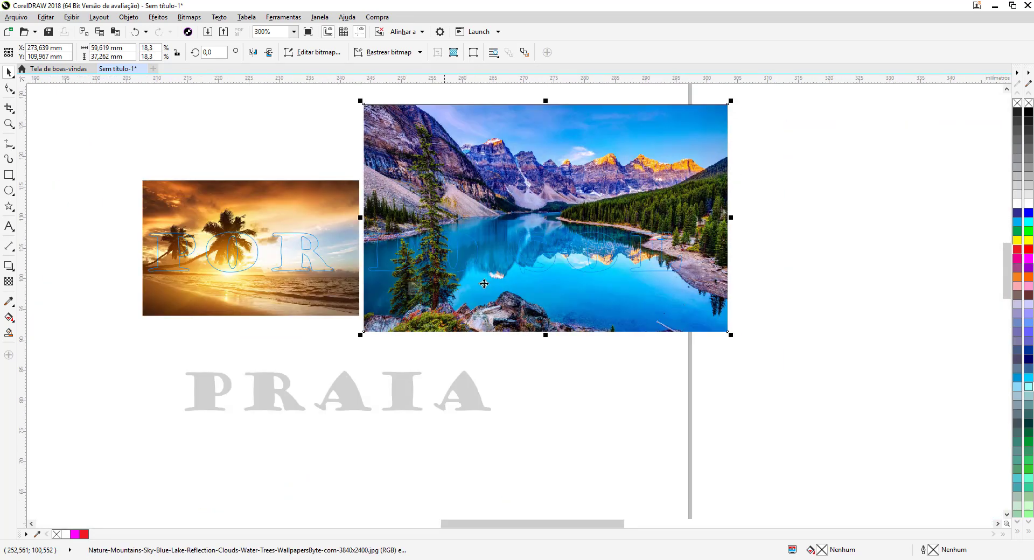
scroll(484, 283, "down", 1)
scroll(628, 229, "up", 1)
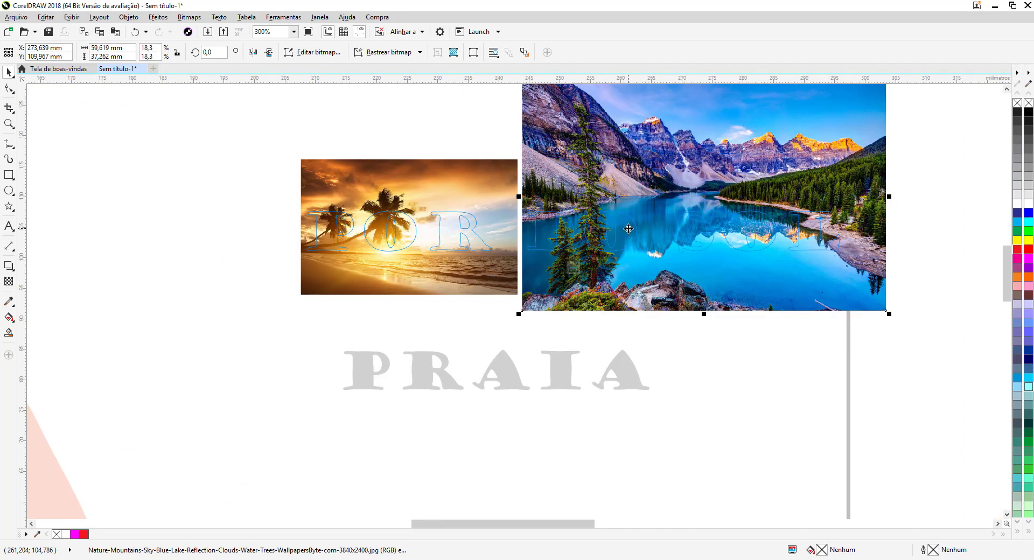
left_click(568, 267)
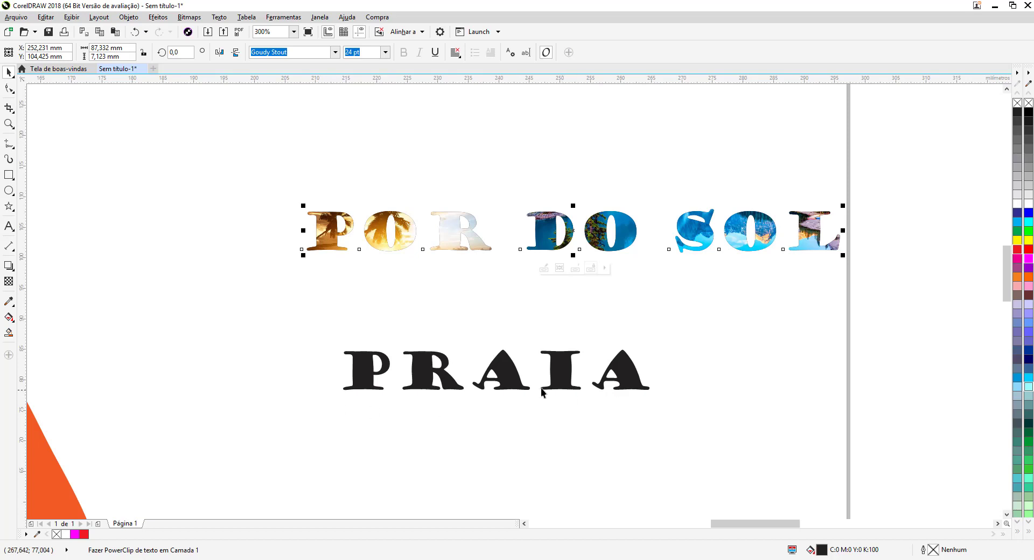
PowerClip the tropical floral pattern inside the PRAIA text.
scroll(541, 388, "down", 3)
right_click(805, 325)
left_click(856, 98)
left_click(512, 384)
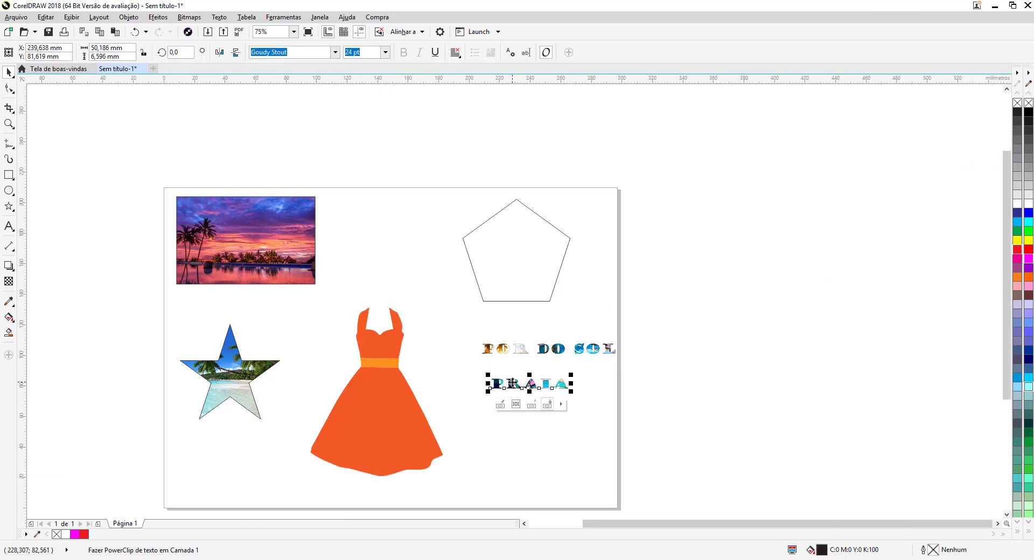
Select the floral contents of the PRAIA PowerClip and reposition them within the letters.
scroll(514, 384, "up", 3)
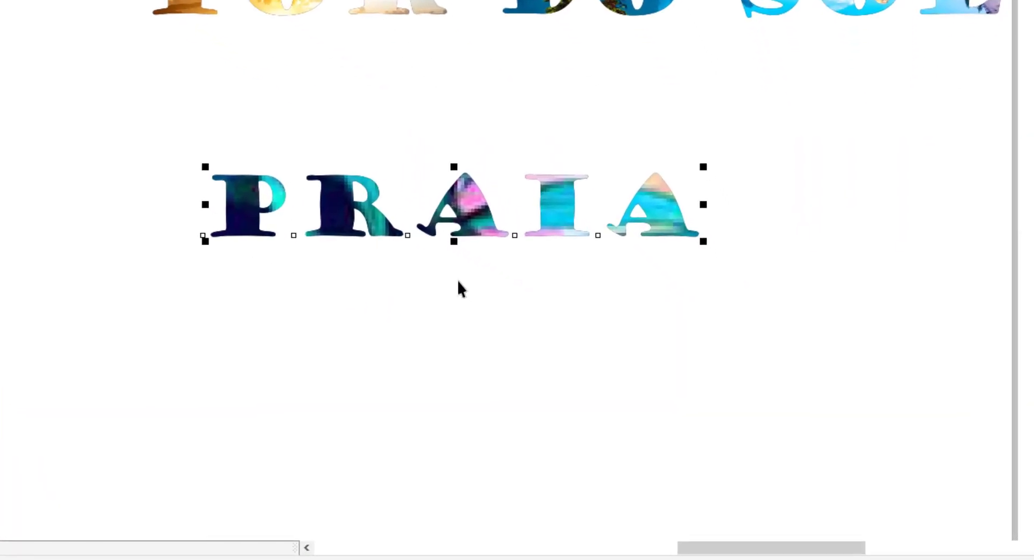
left_click(460, 222)
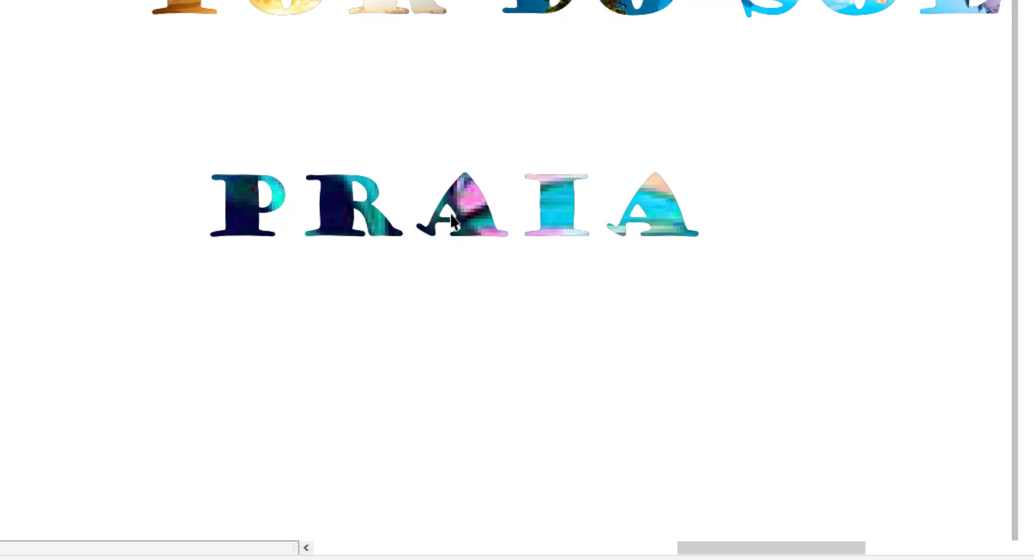
left_click(478, 208)
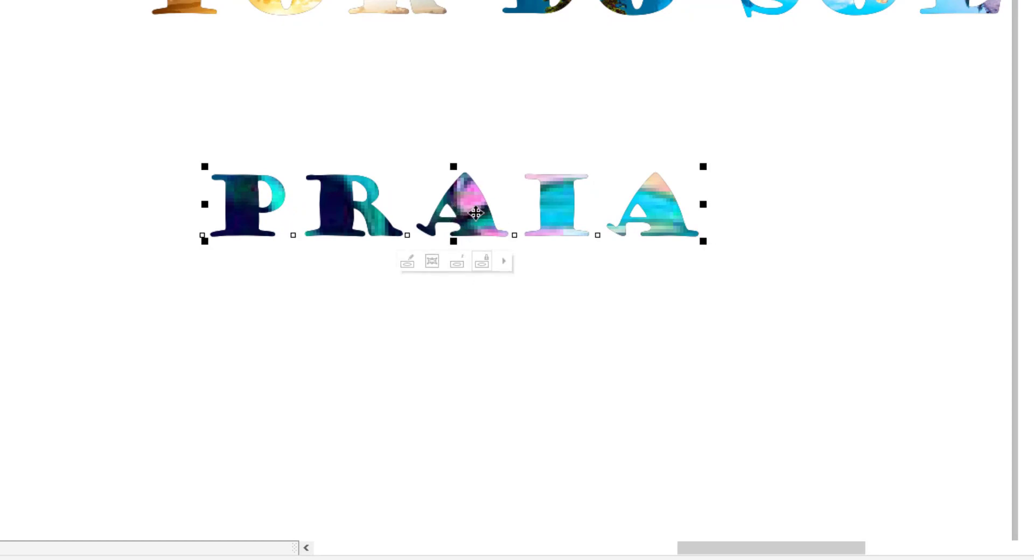
left_click(431, 268)
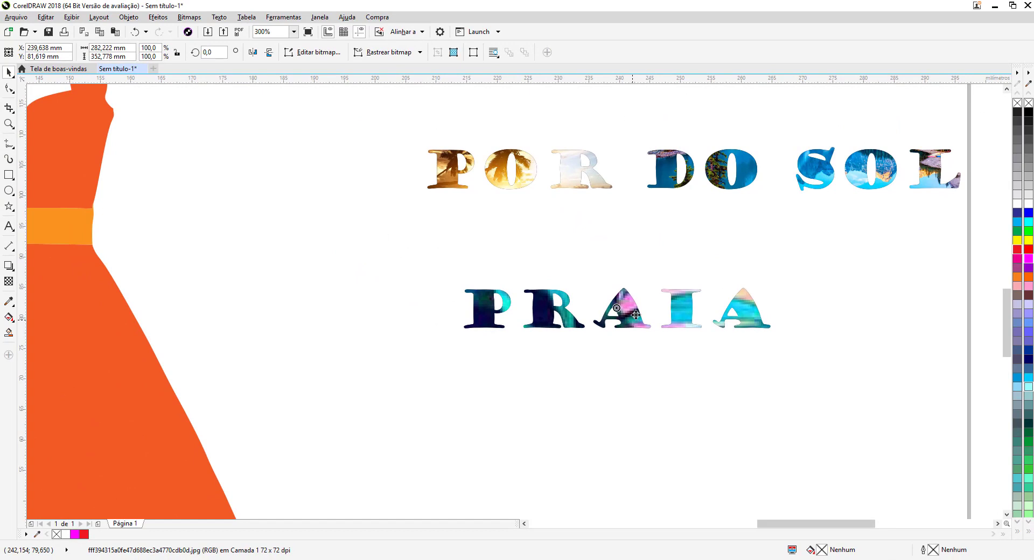
left_click_drag(635, 315, 736, 333)
left_click_drag(696, 296, 637, 347)
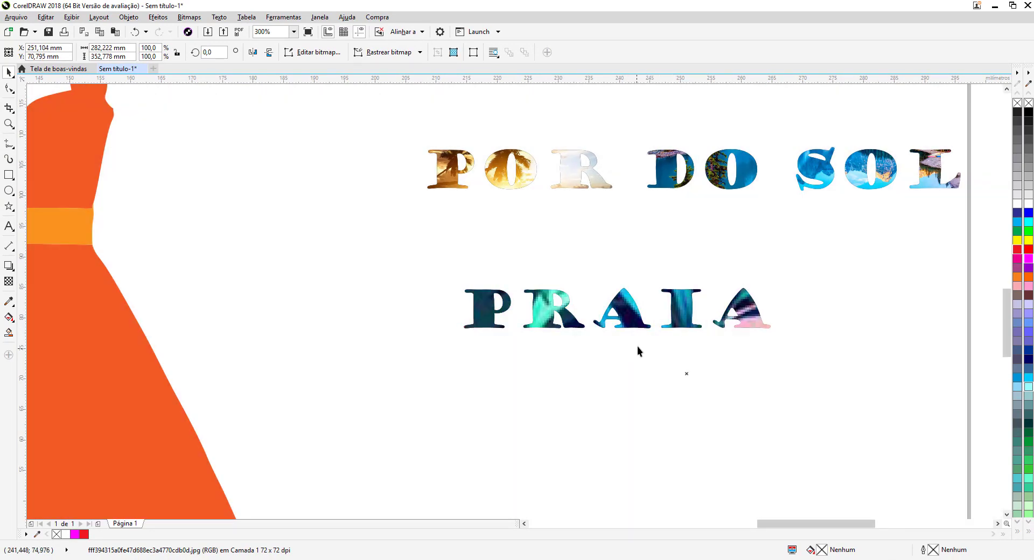
Extract the floral pattern from the PRAIA PowerClip and move it off the page.
scroll(634, 312, "down", 3)
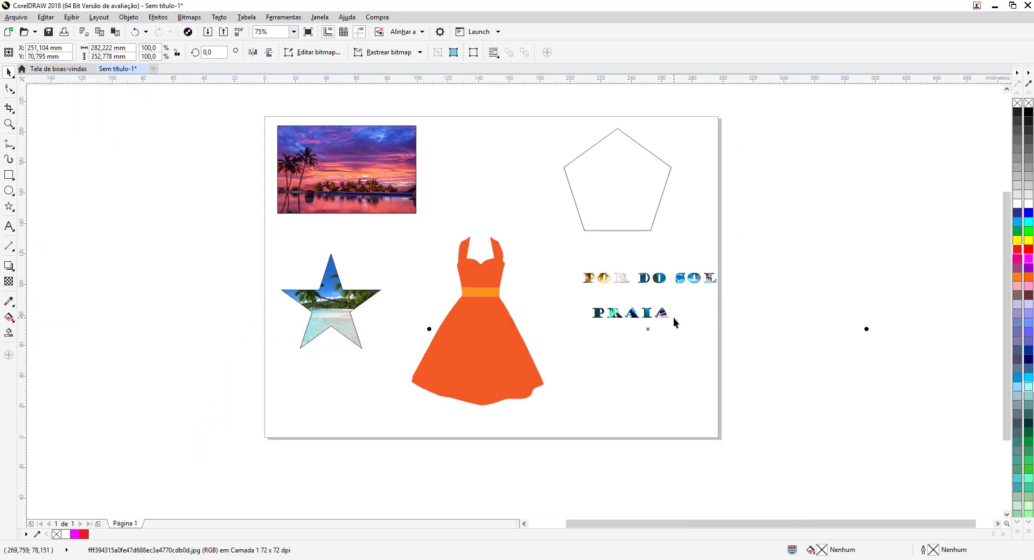
left_click(634, 321, "ctrl")
scroll(633, 319, "up", 3)
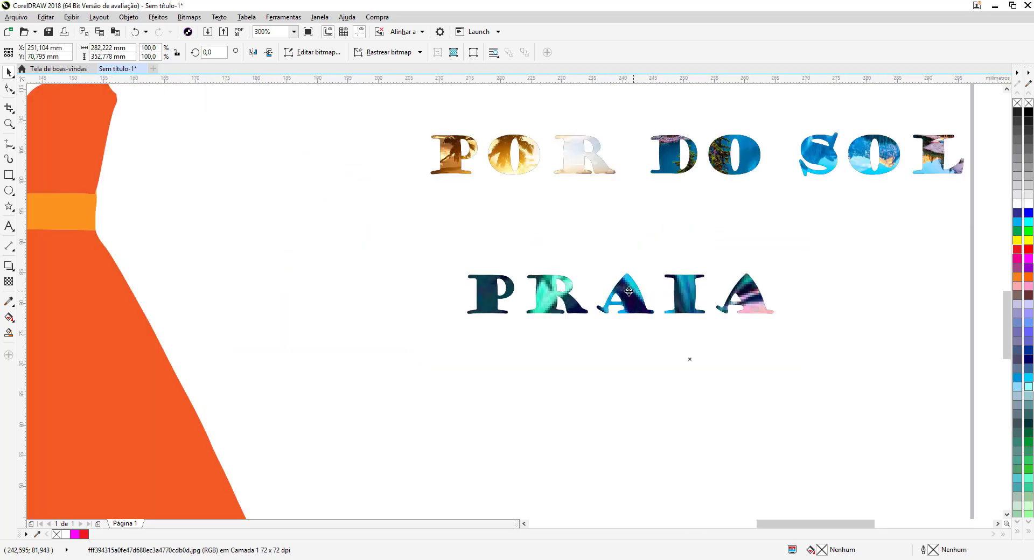
left_click(598, 377)
left_click(625, 329)
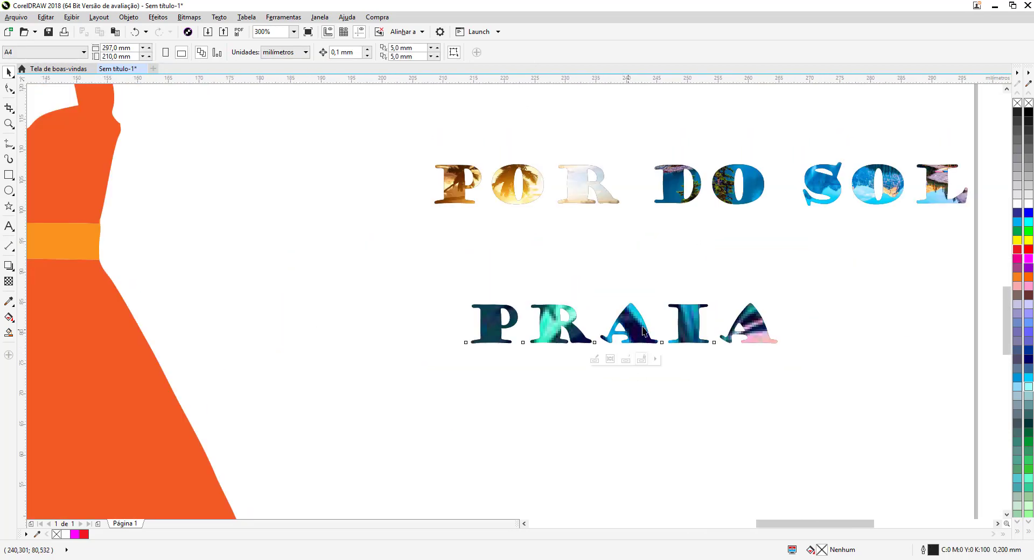
mouse_move(625, 328)
left_mouse_down()
mouse_move(662, 321)
mouse_move(628, 321)
left_mouse_up()
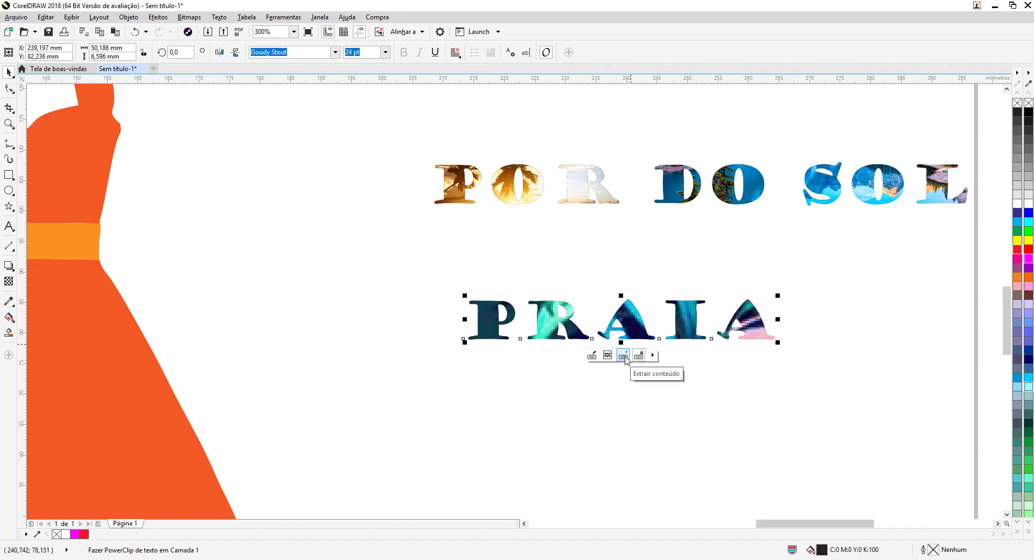
left_click(623, 356)
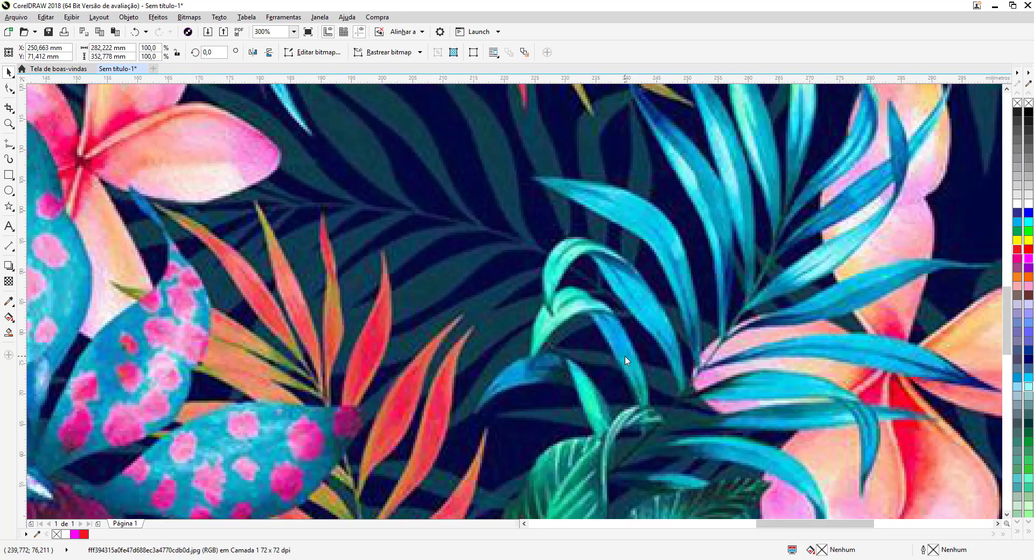
scroll(626, 361, "down", 5)
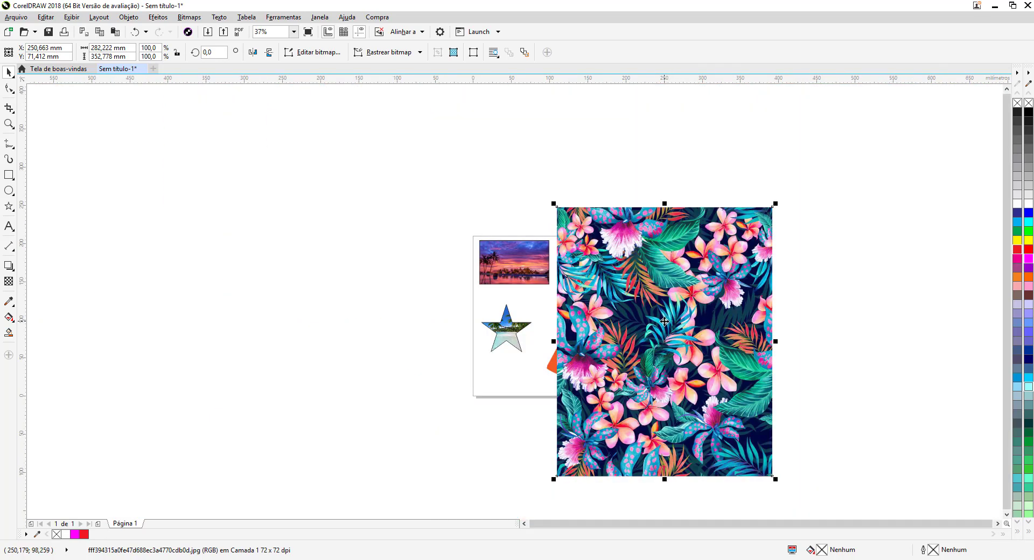
left_click_drag(625, 312, 836, 288)
Fill the PRAIA text with magenta (C:0 M:100 Y:0 K:0).
scroll(659, 335, "up", 5)
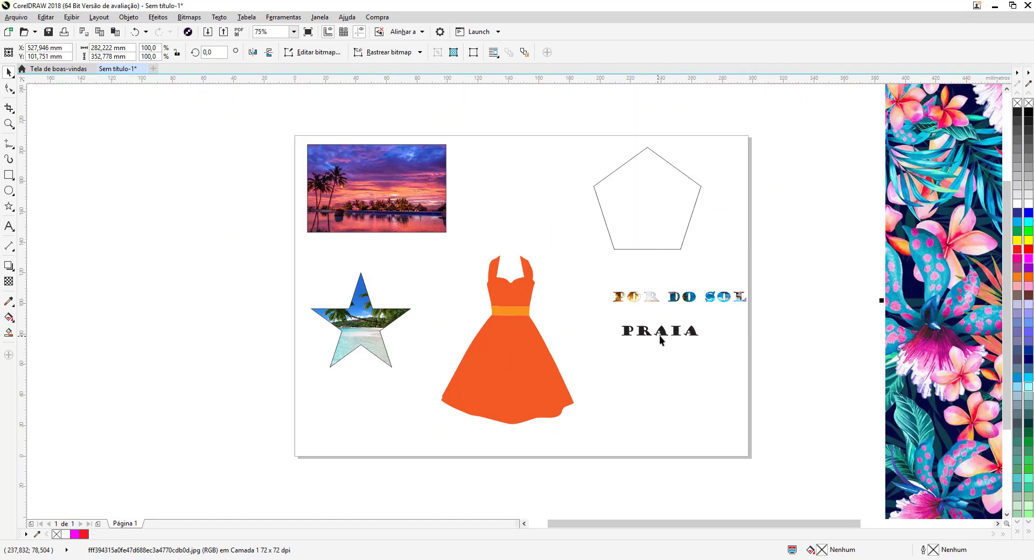
scroll(668, 334, "up", 1)
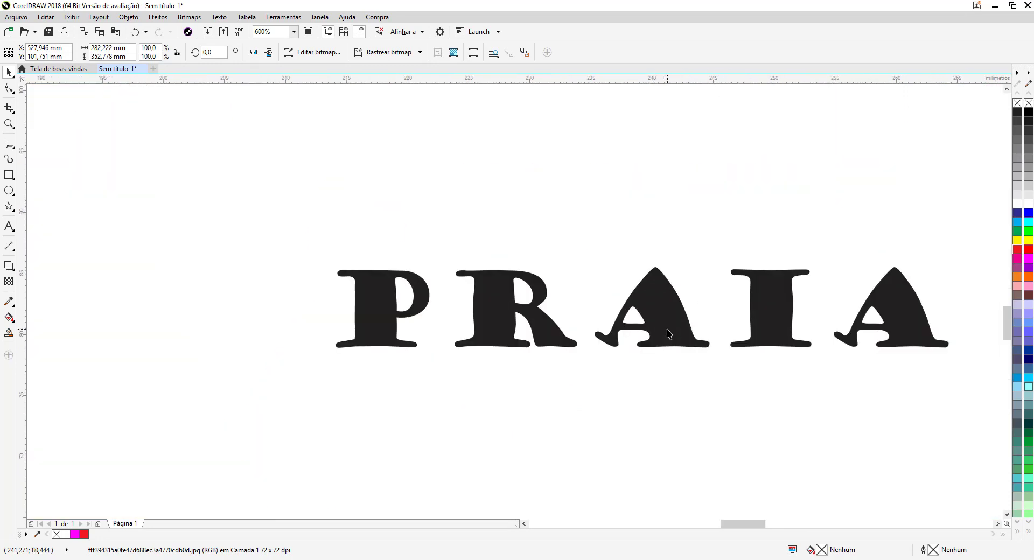
left_click(669, 334)
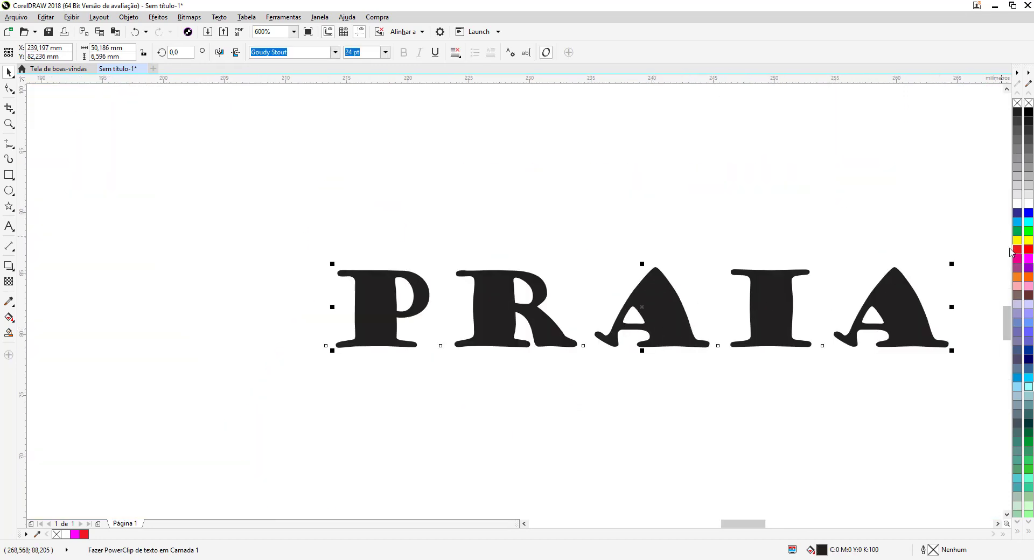
left_click(1019, 260)
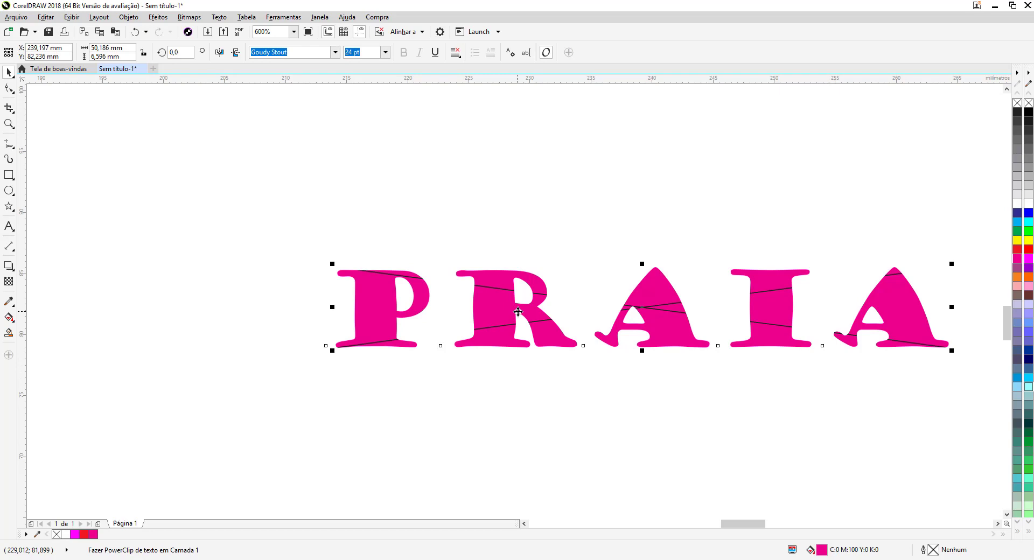
PowerClip the floral pattern beside the page inside the magenta PRAIA text.
scroll(508, 321, "down", 1)
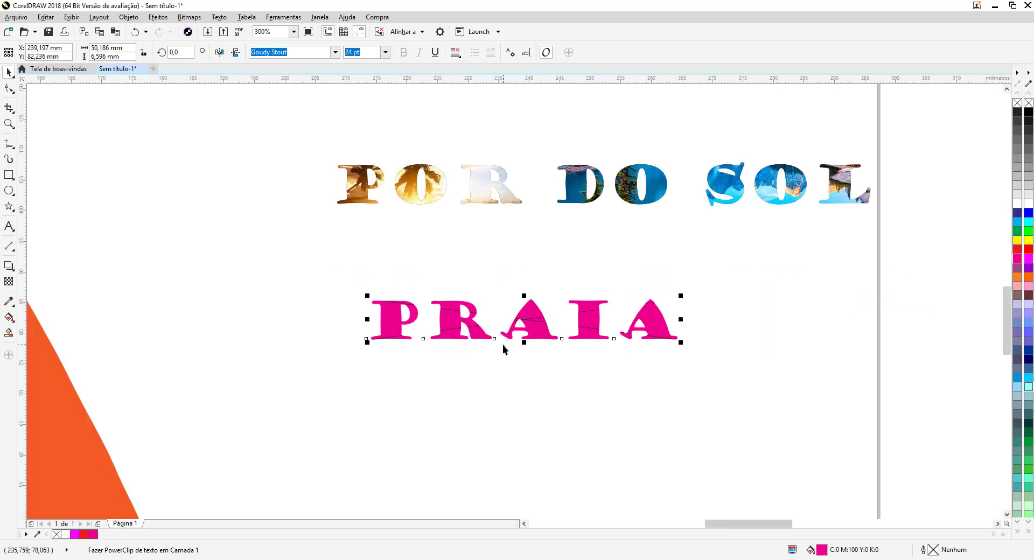
scroll(671, 325, "down", 1)
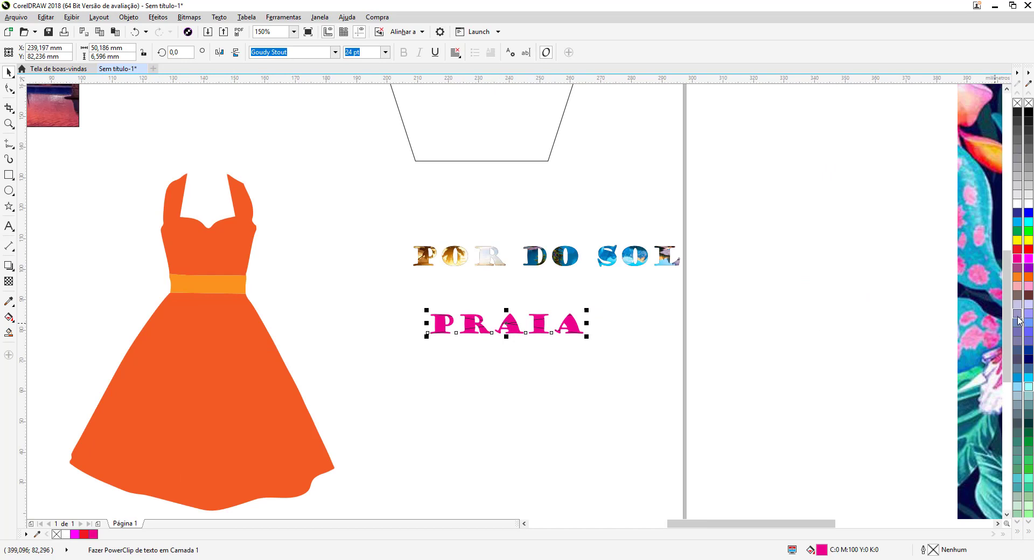
left_click_drag(977, 298, 516, 331)
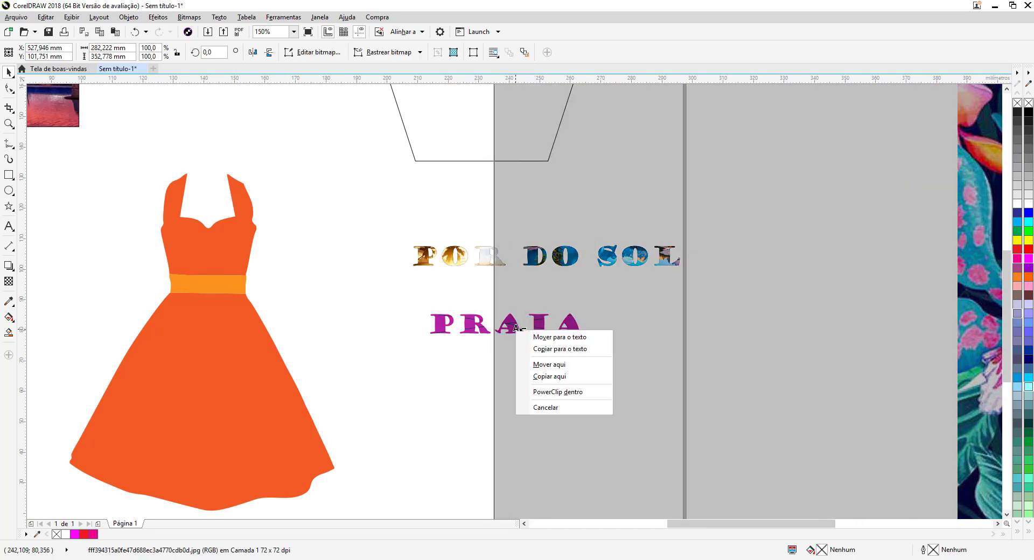
left_click(544, 392)
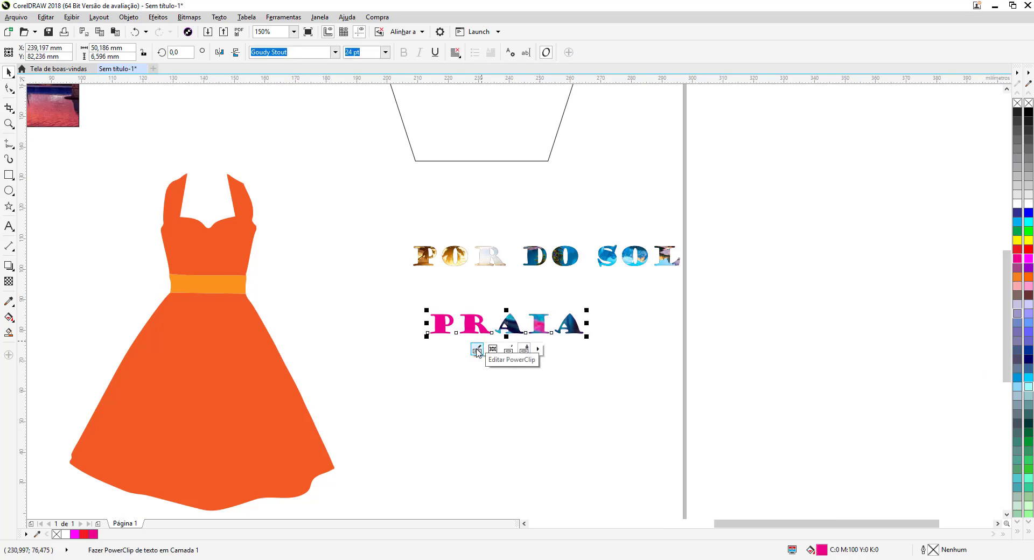
Edit the PRAIA PowerClip, move the floral pattern clear of the letters, and finish editing.
left_click(477, 351)
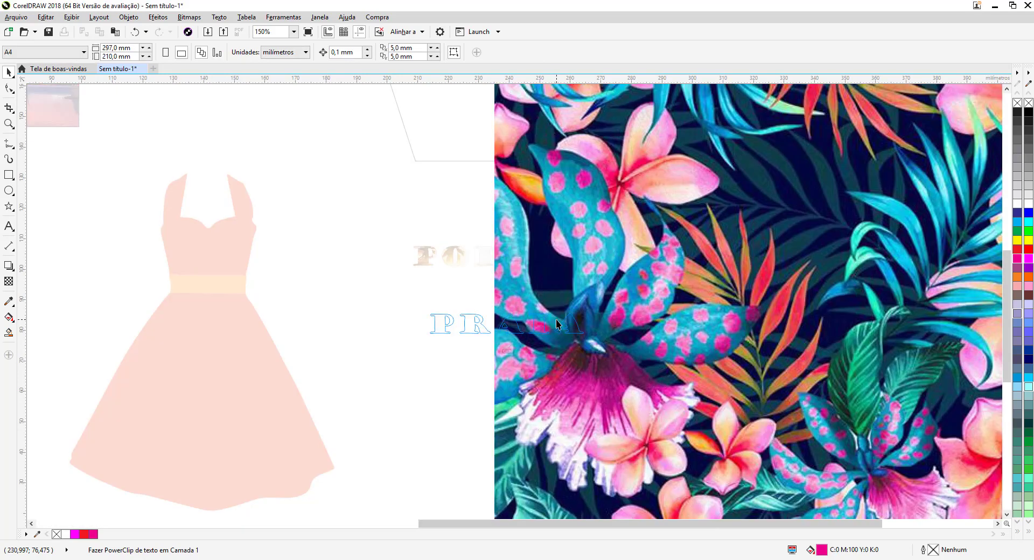
left_click_drag(556, 321, 700, 272)
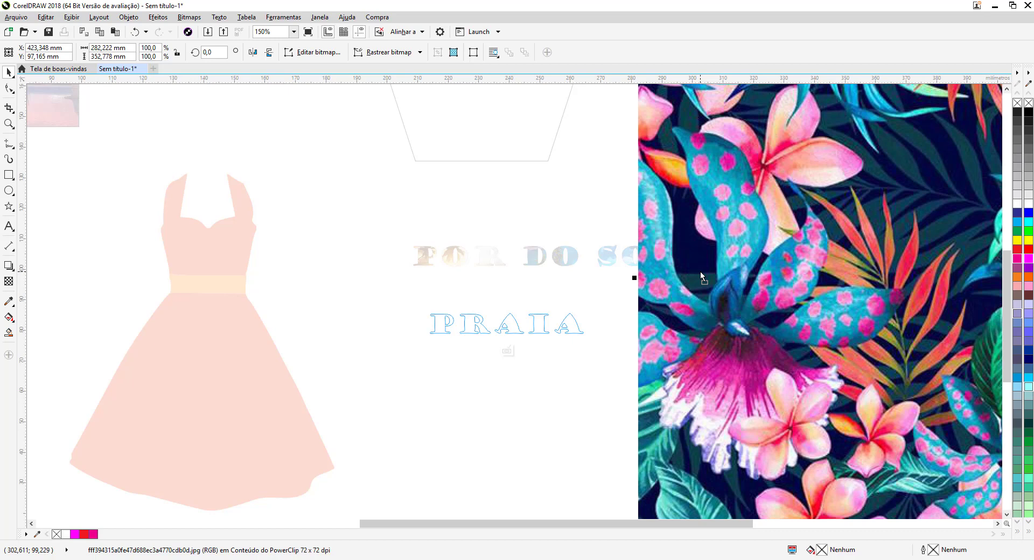
left_click(508, 350)
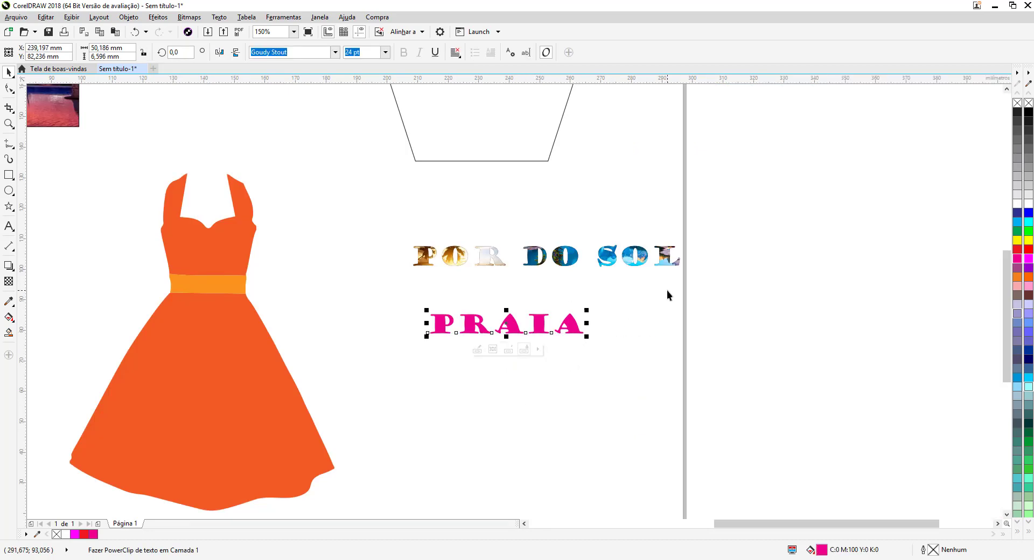
Extract the floral pattern from the PRAIA text, scale it down to 46.4%, and move it next to the dress.
scroll(667, 293, "down", 2)
key("ctrl+z")
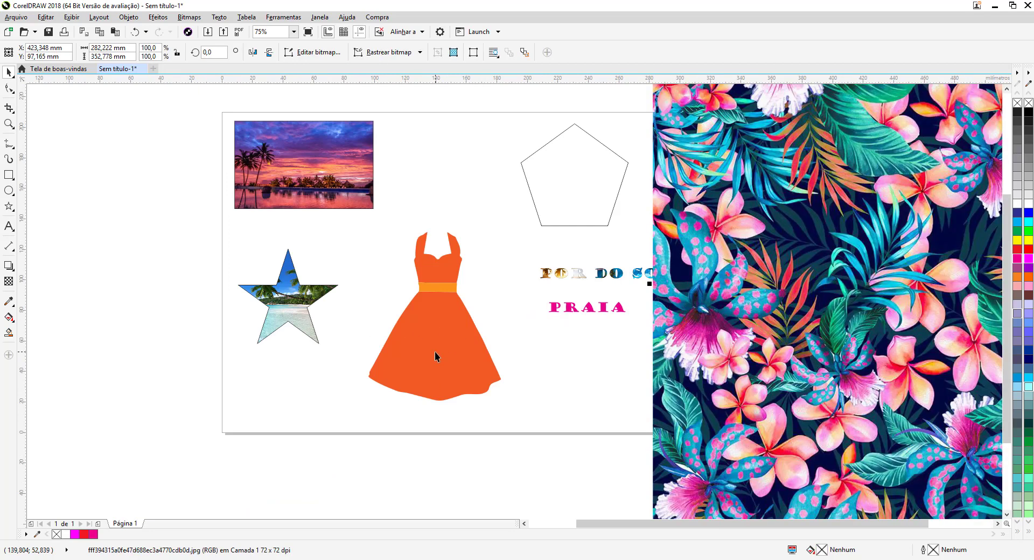
scroll(722, 289, "down", 1)
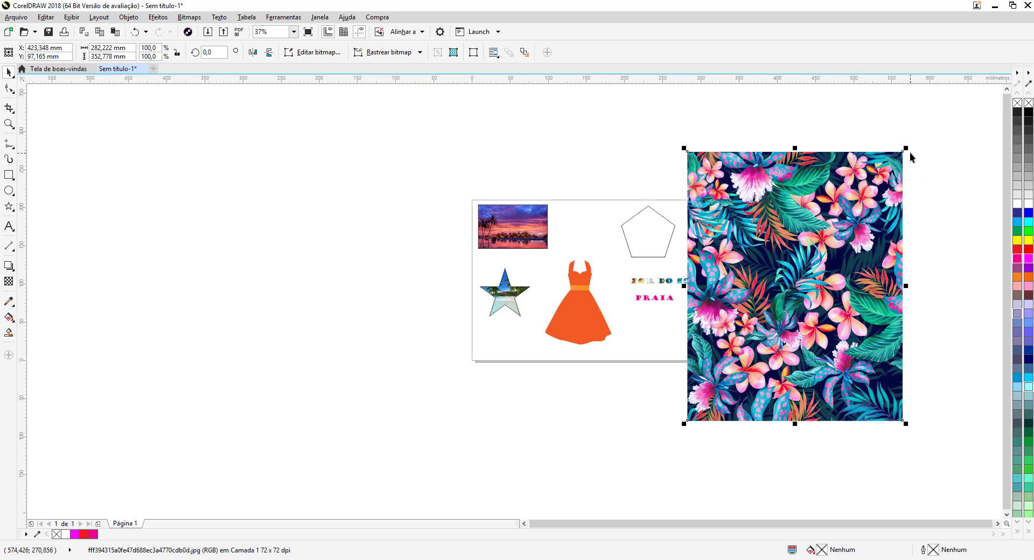
left_click_drag(906, 148, 797, 294)
left_click_drag(705, 336, 613, 319)
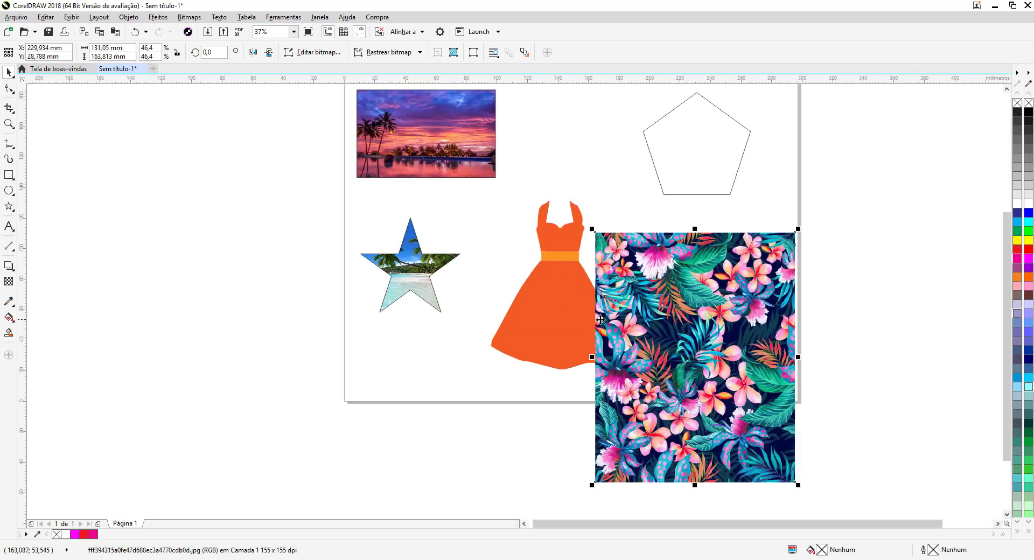
PowerClip the reduced floral pattern inside the skirt of the orange dress.
scroll(597, 317, "up", 1)
left_click_drag(678, 314, 566, 304)
left_click(609, 337)
Edit the skirt's PowerClip, shrink the floral pattern to 33.9% wide by 31.3% high over the skirt, and finish editing.
left_click(528, 384)
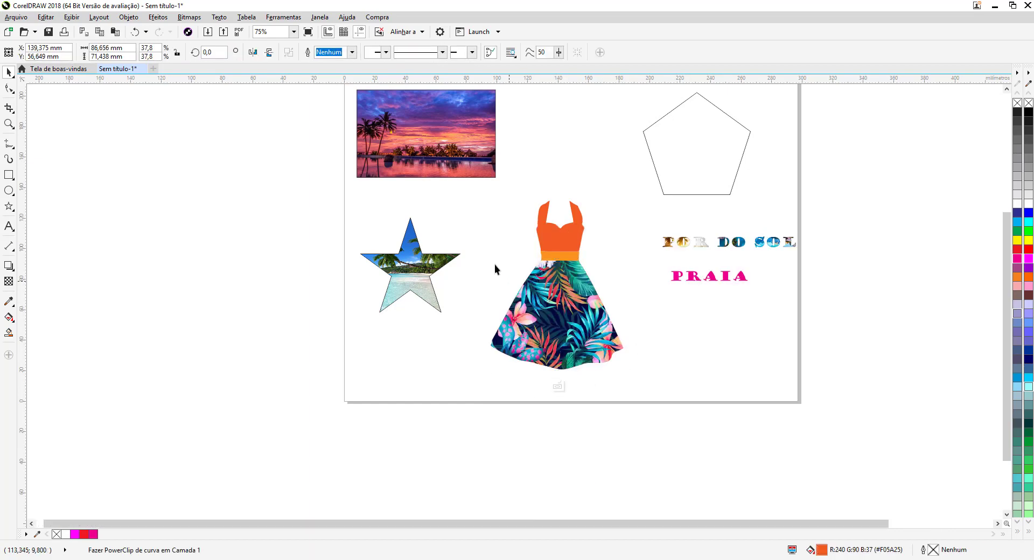
left_click_drag(480, 218, 546, 296)
left_click_drag(685, 385, 623, 342)
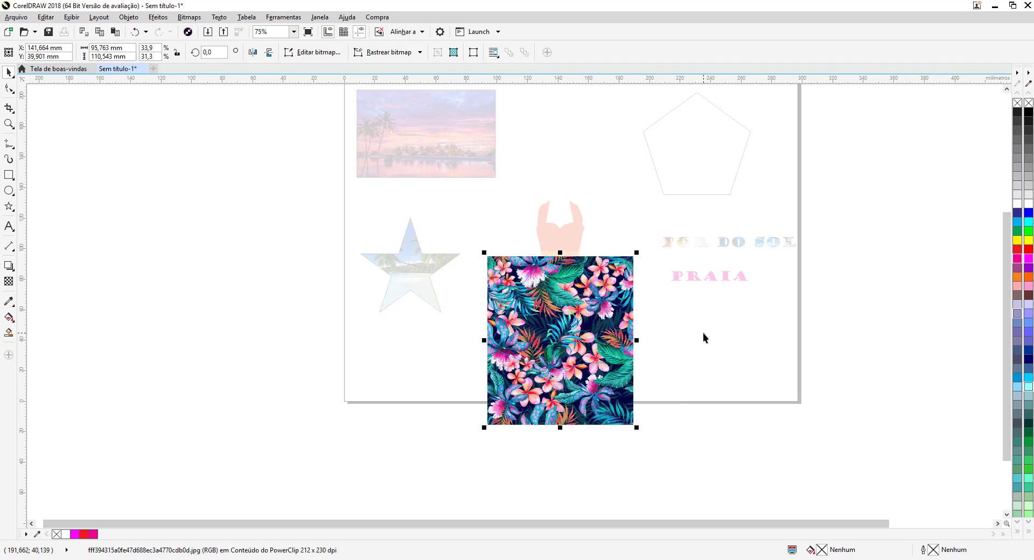
left_click(680, 356)
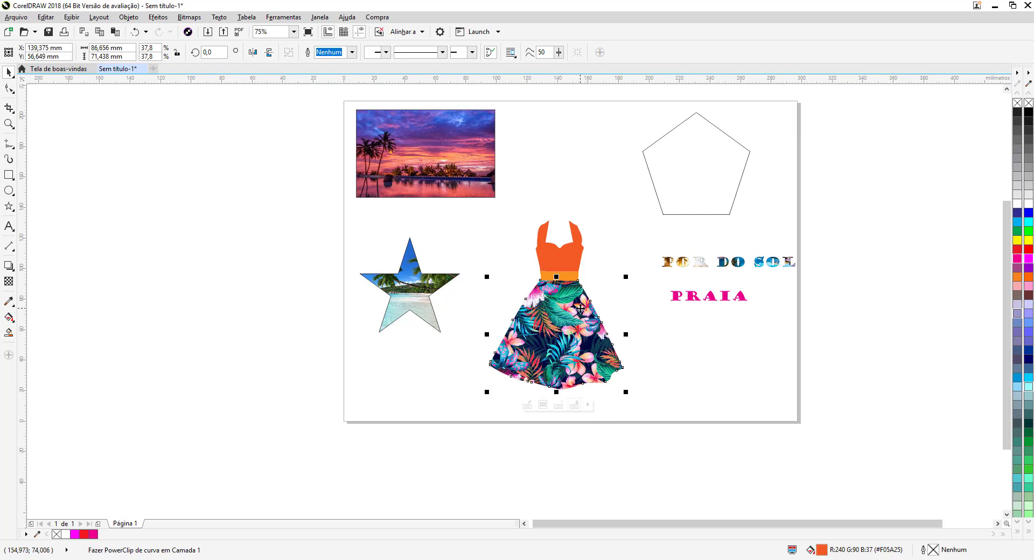
Open the skirt's PowerClip for editing, select the floral pattern inside it, and leave the editing mode.
left_click(553, 310, "ctrl")
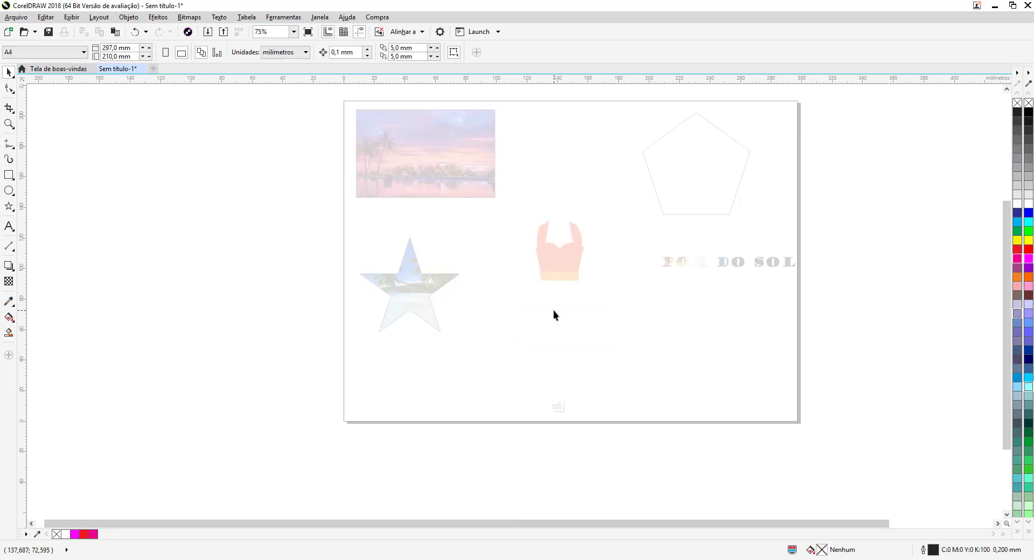
left_click(566, 370)
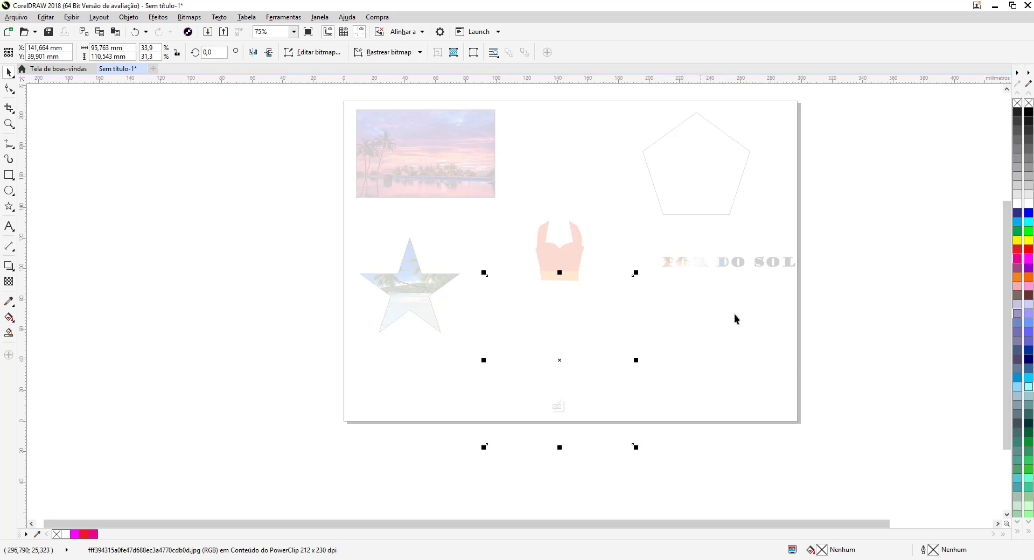
left_click(638, 331)
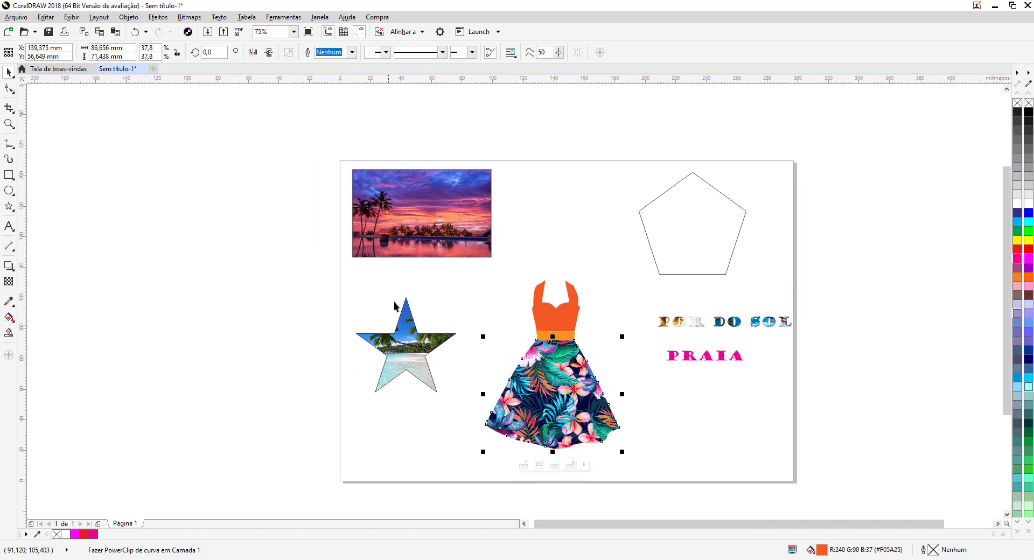
PowerClip the photo-filled star inside the pentagon and fill the pentagon with orange (#FF6600).
left_click(396, 366)
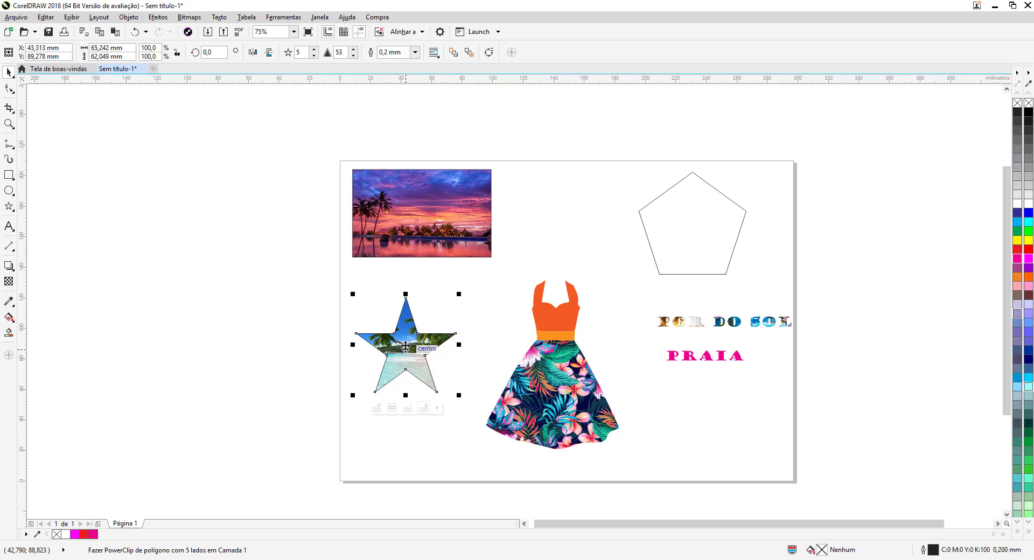
left_click_drag(405, 347, 682, 221)
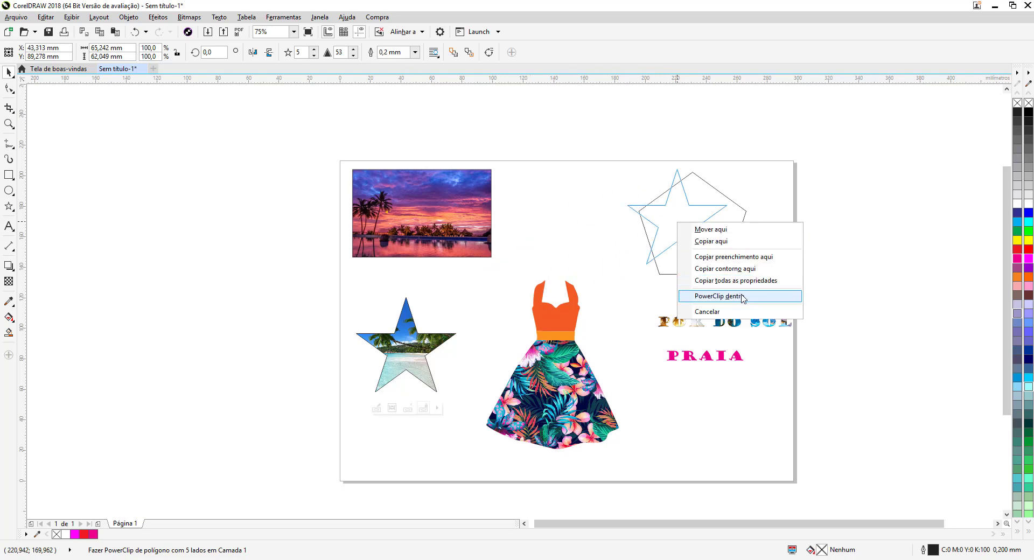
left_click(700, 296)
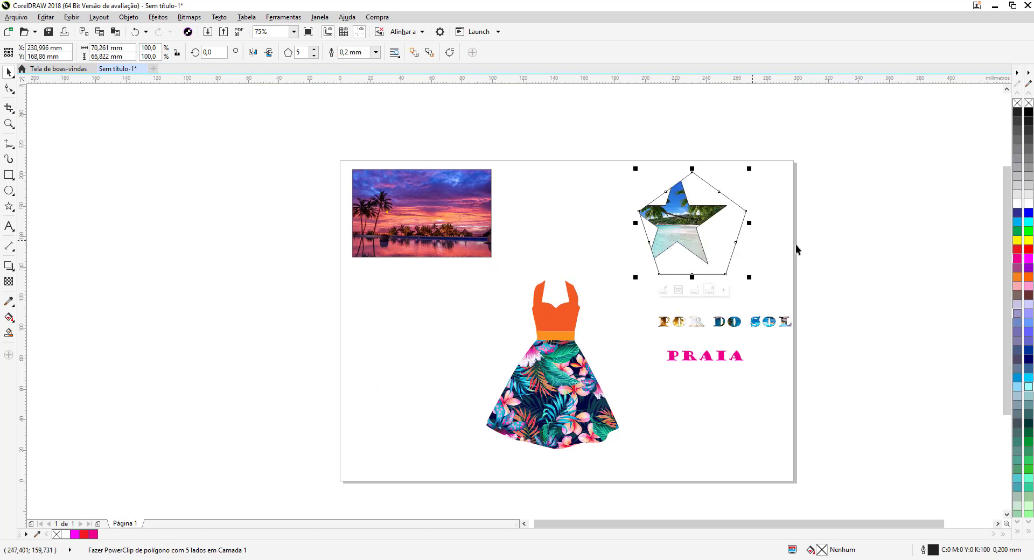
left_click(1017, 278)
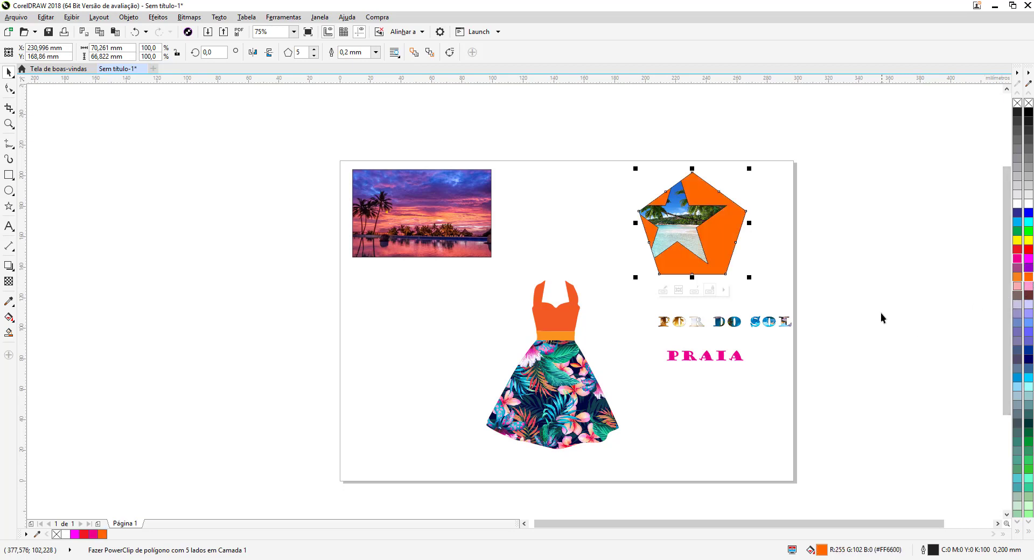